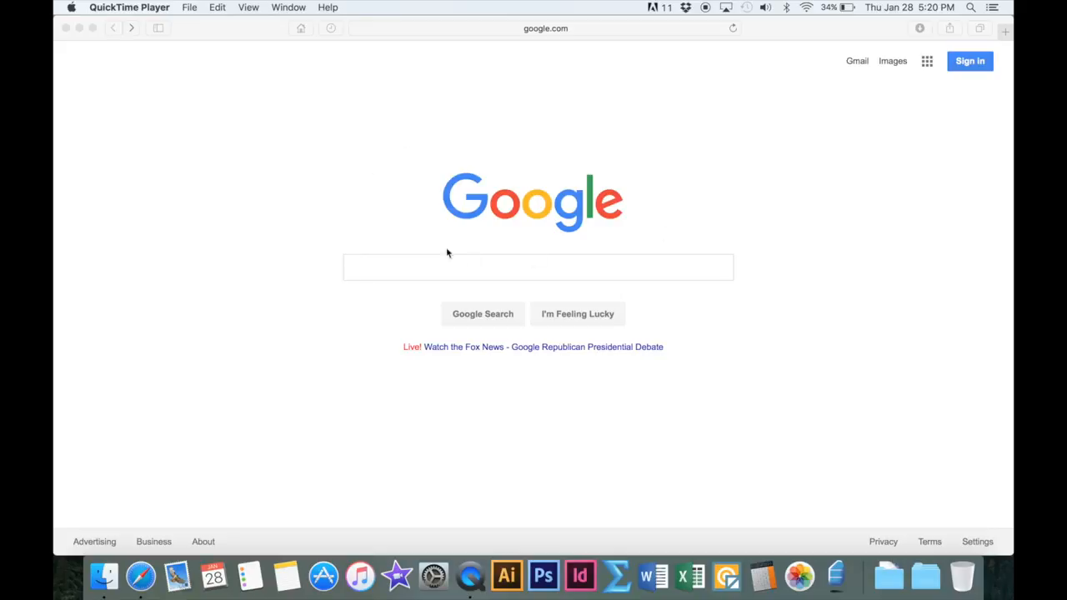
Search Google for "TZM Teamspeak"
click(402, 270)
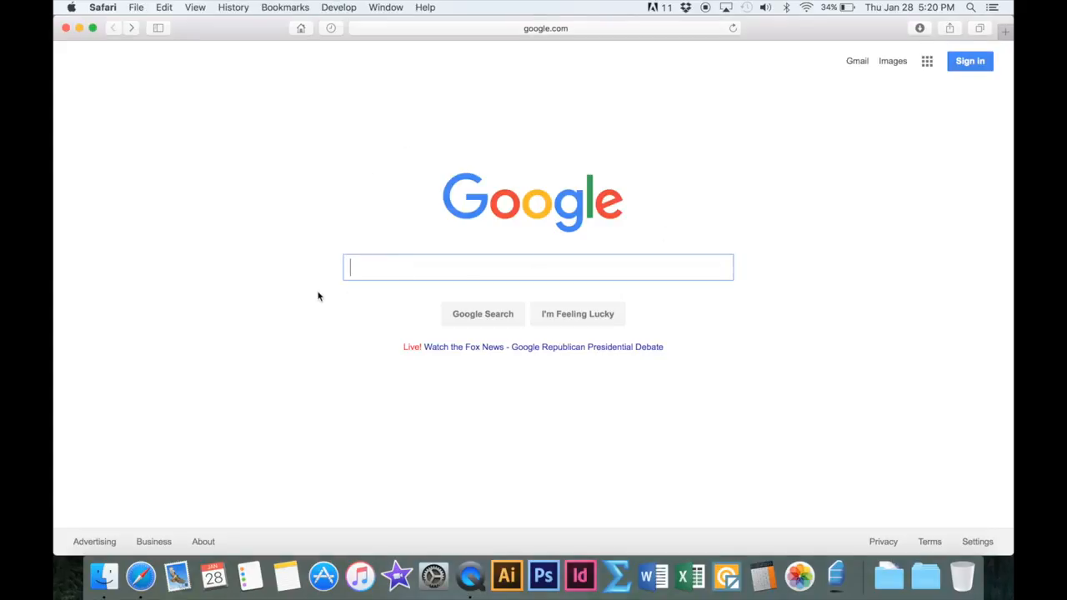
text(TZM)
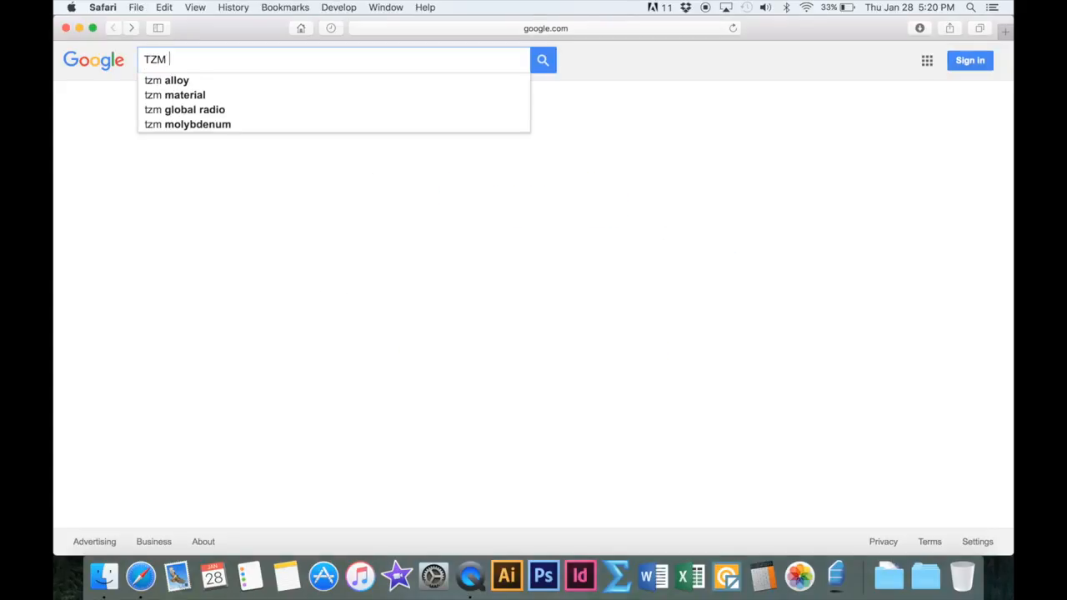
text( Teamspeak)
key(Return)
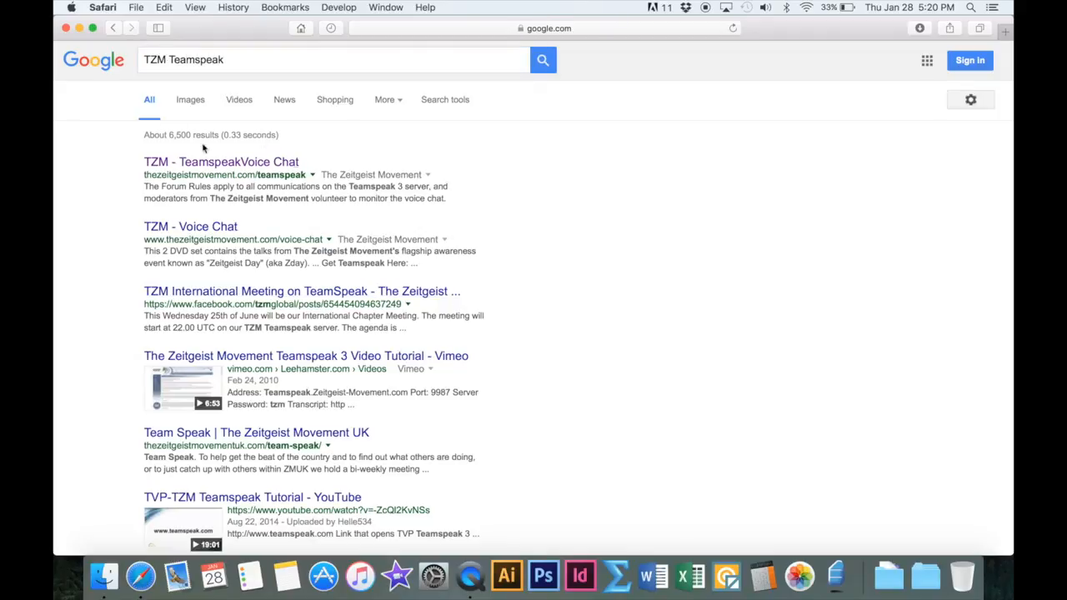
Open the TZM Teamspeak Voice Chat page and follow its Get Teamspeak link to the TeamSpeak downloads page
click(222, 163)
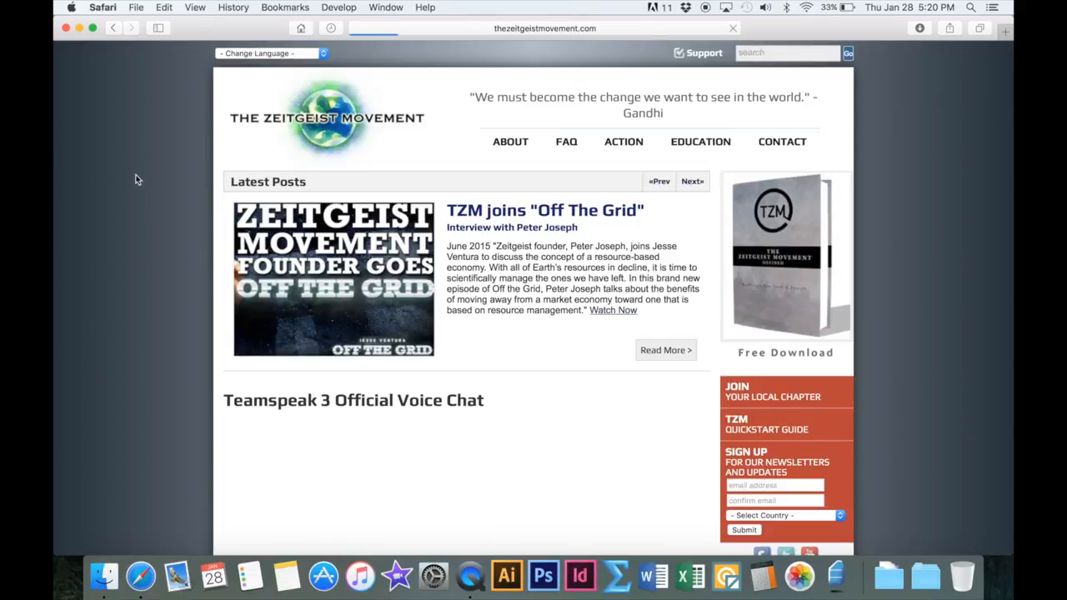
scroll(204, 331, down, 8)
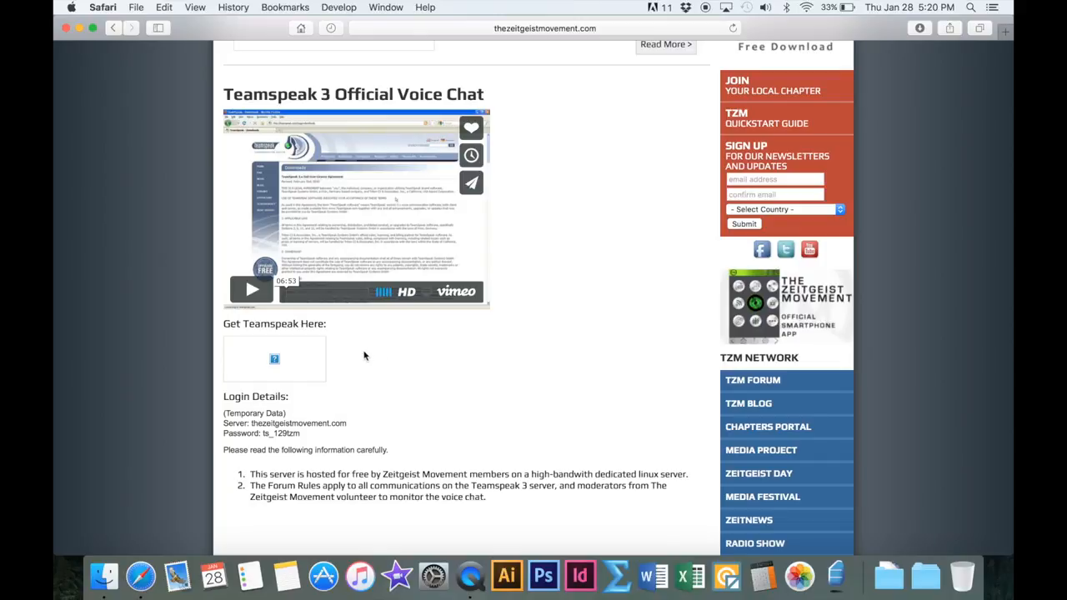
click(290, 366)
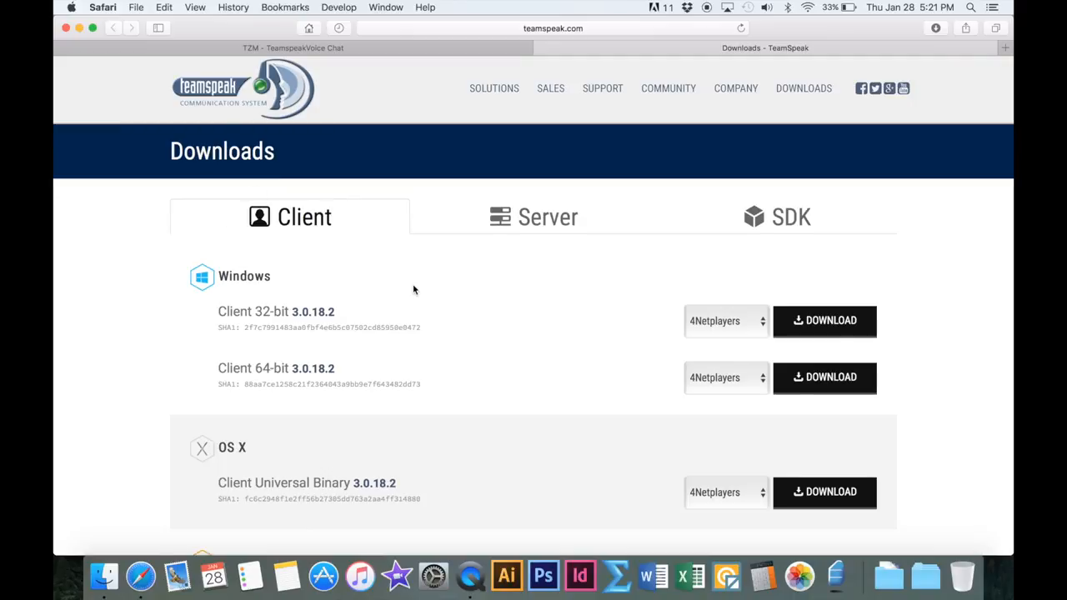
Download the OS X Client Universal Binary 3.0.18.2 from the TeamSpeak client downloads
scroll(413, 289, down, 2)
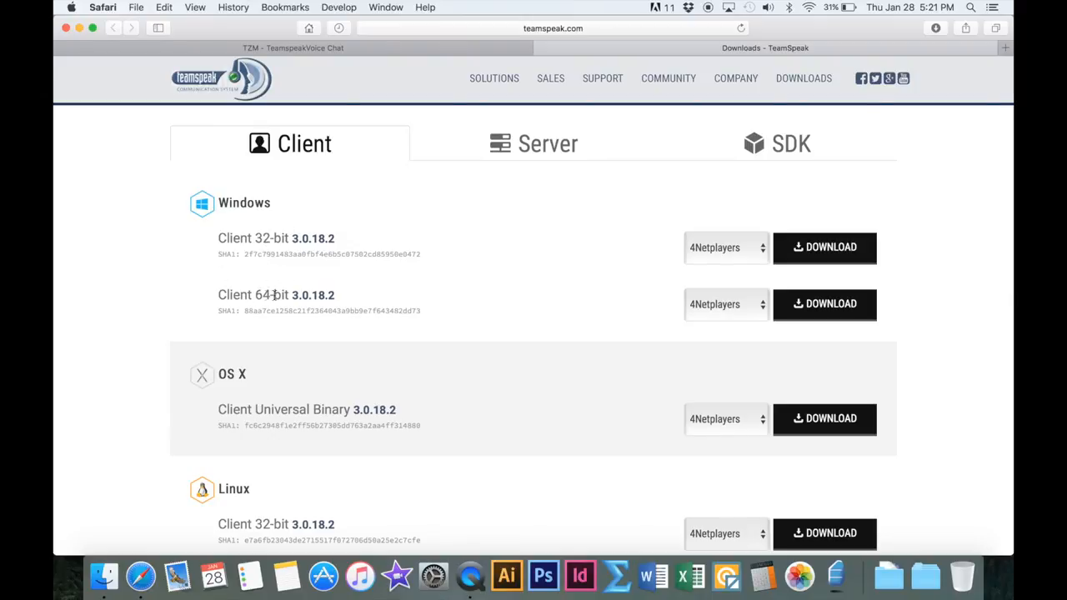
scroll(509, 267, down, 5)
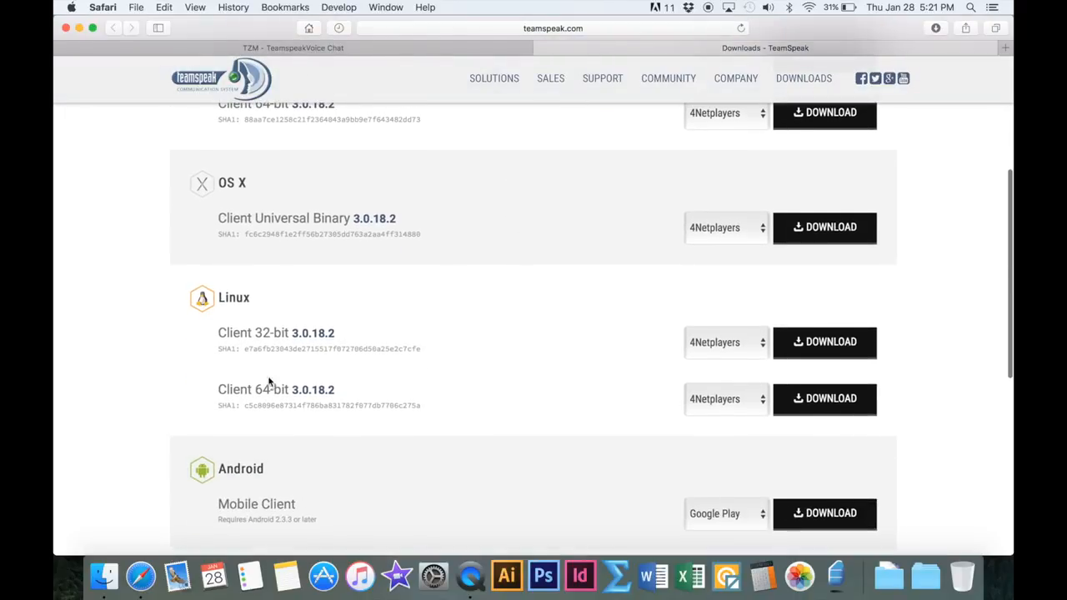
scroll(440, 326, down, 5)
scroll(442, 326, up, 7)
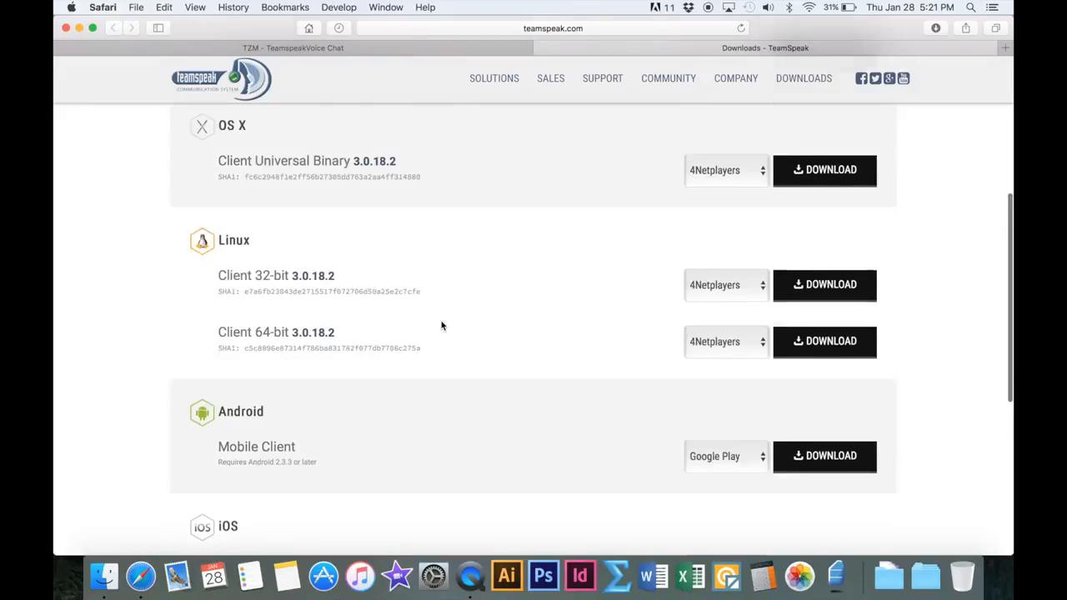
scroll(441, 325, up, 2)
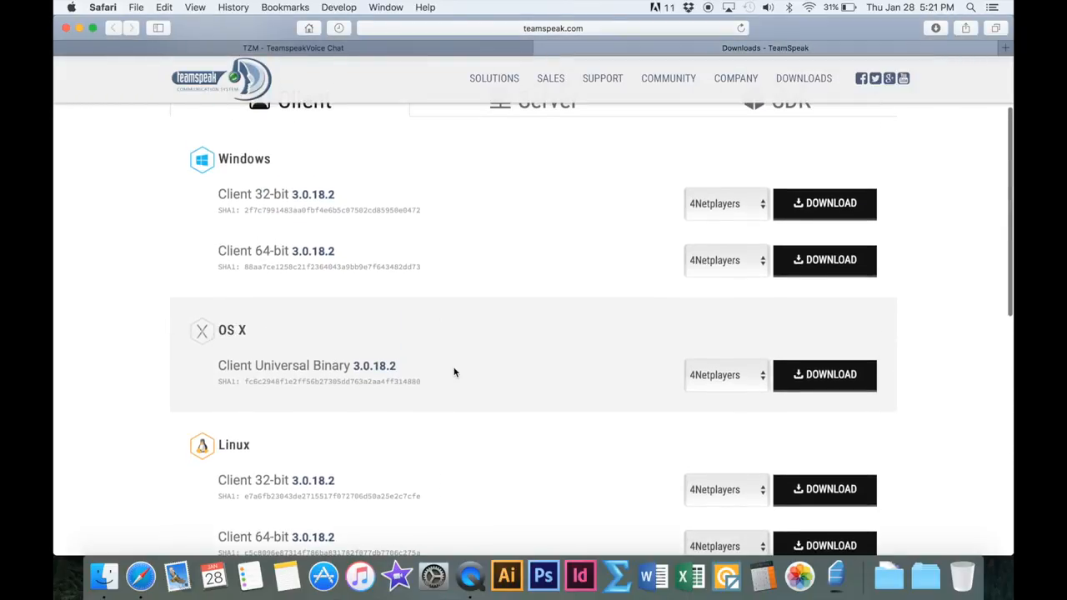
click(825, 374)
scroll(825, 375, up, 2)
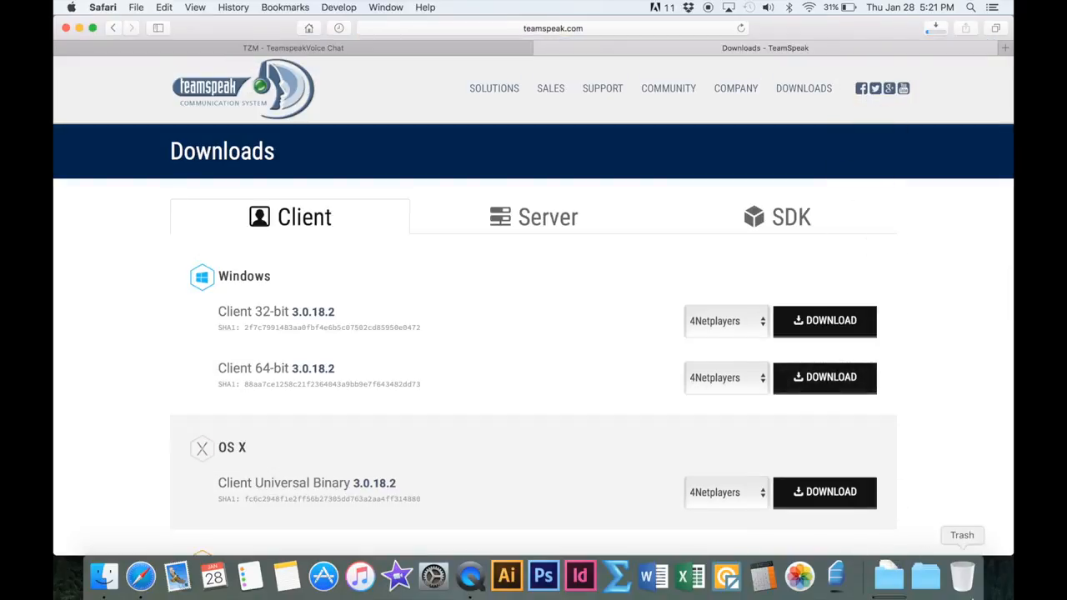
Open the Downloads folder in Finder and move the TeamSpeak3-Client-macosx-3.0.18.2.dmg.download file to the Trash
click(889, 575)
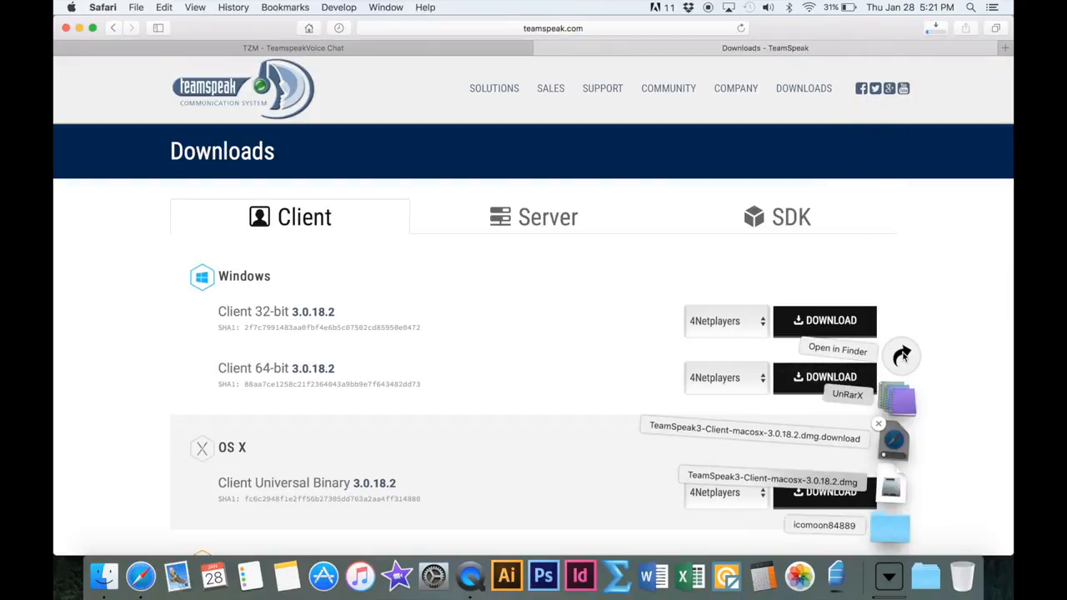
click(902, 356)
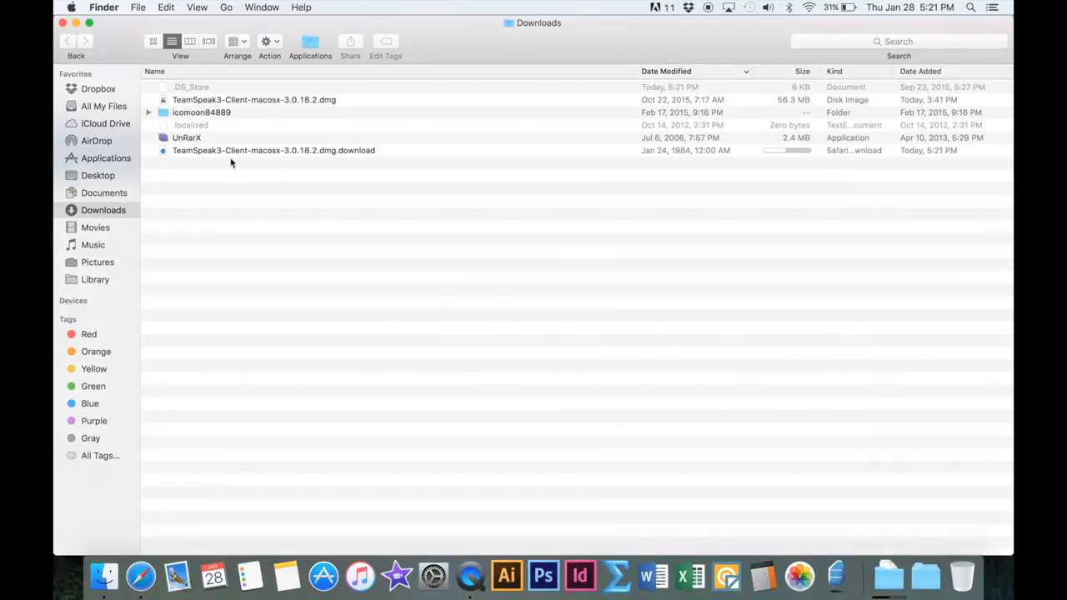
click(258, 152)
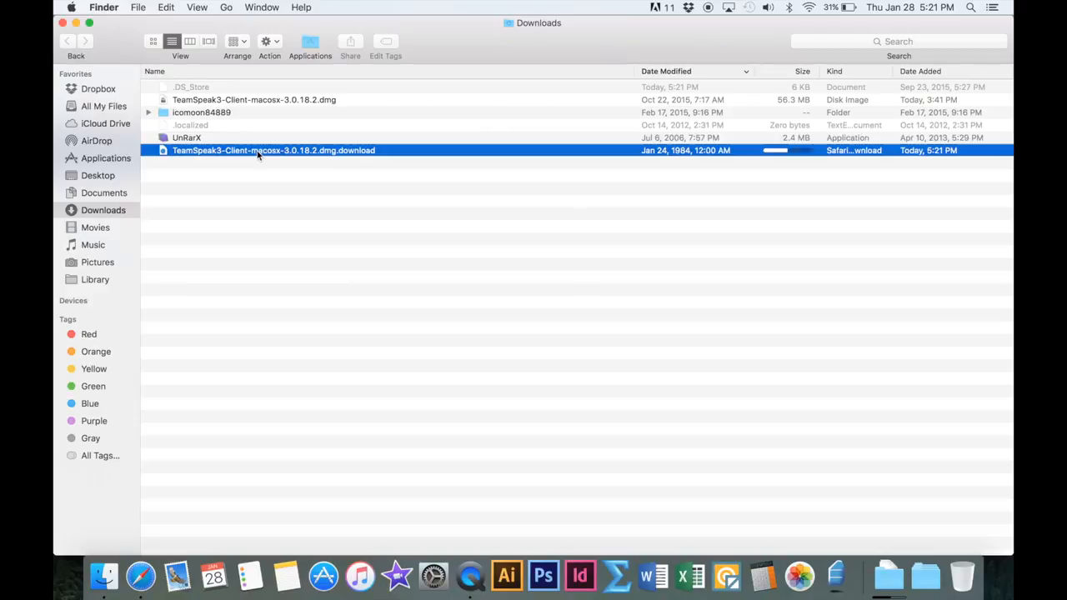
right_click(258, 152)
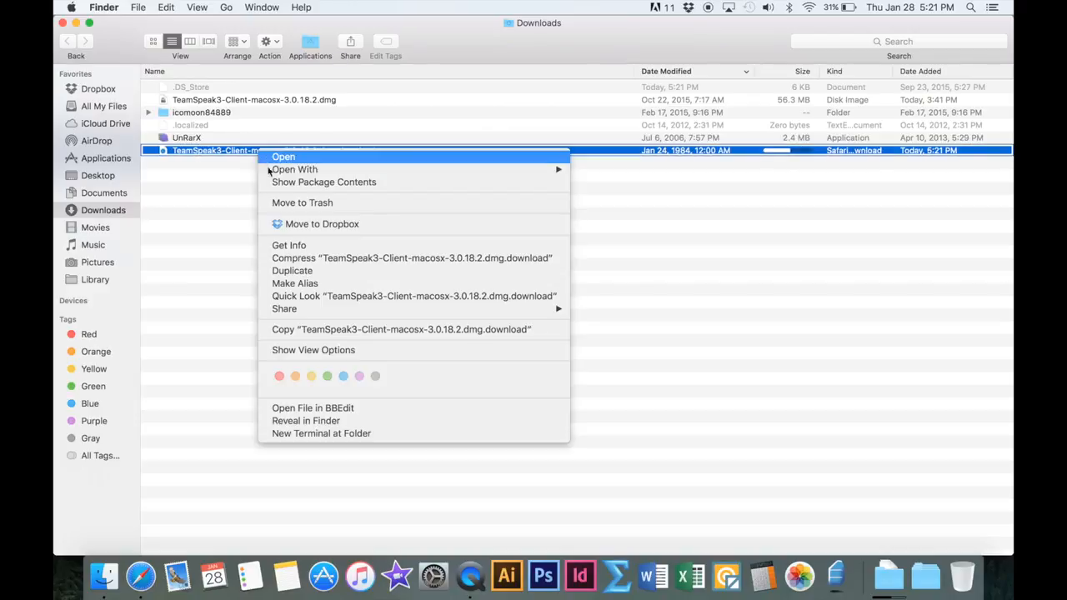
click(317, 210)
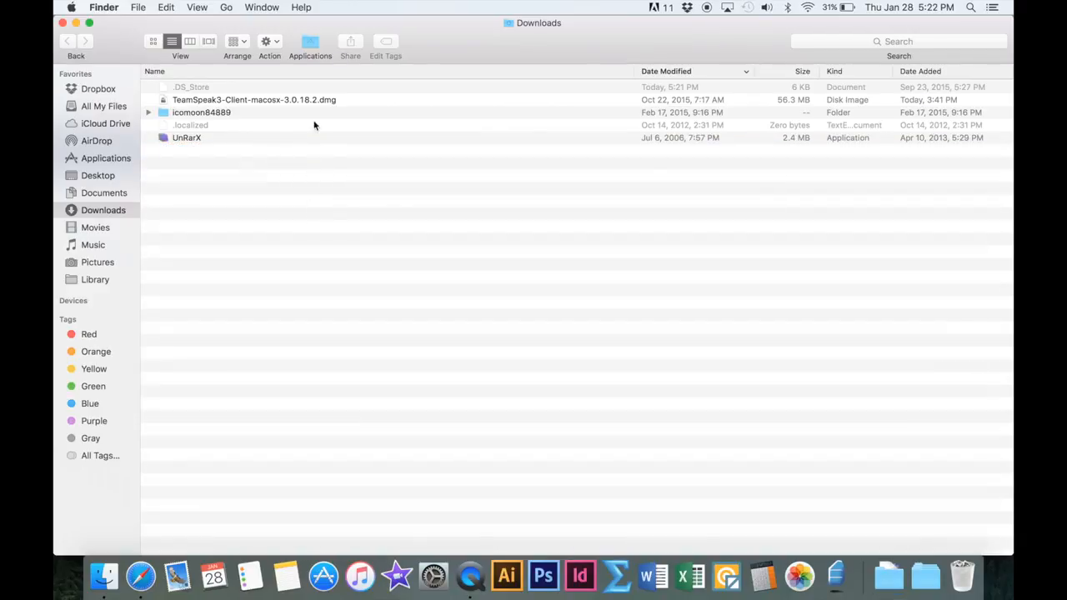
Open the TeamSpeak3 disk image and copy TeamSpeak 3 Client into Applications, then close the image window
click(202, 102)
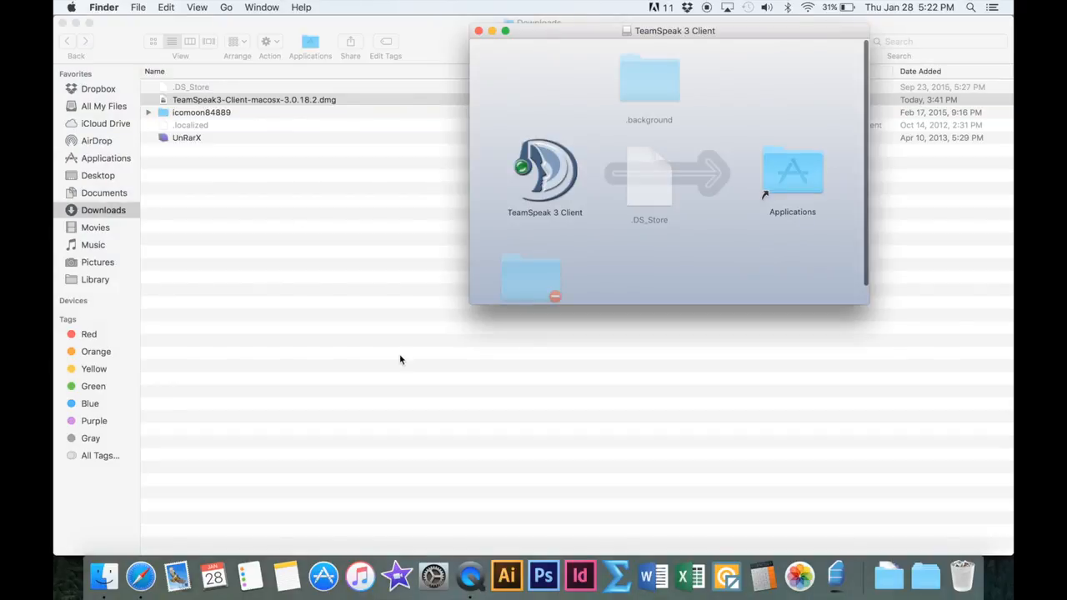
drag(545, 189, 784, 180)
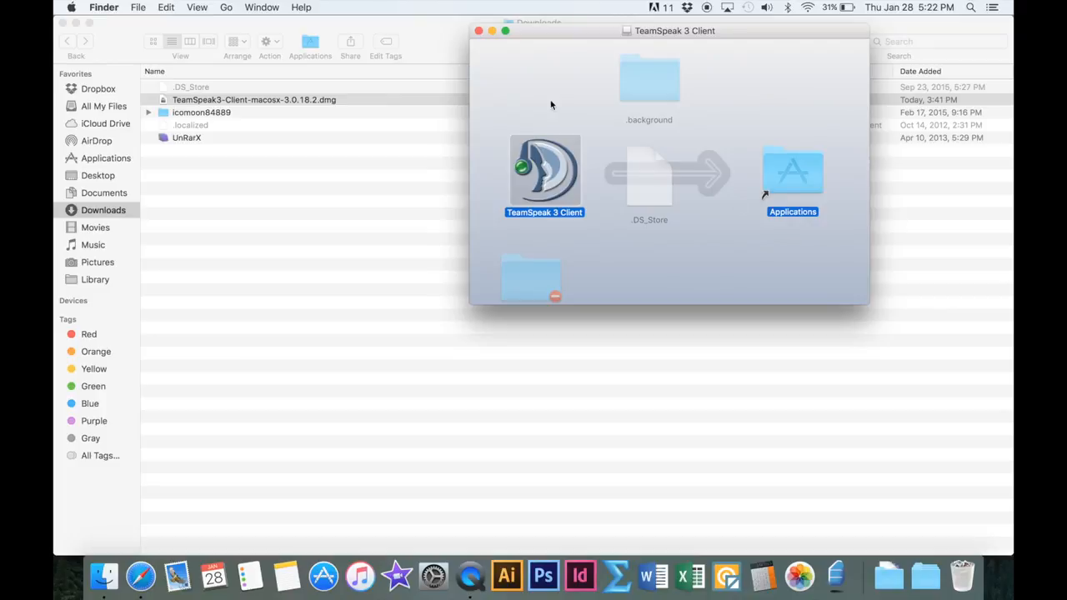
click(479, 31)
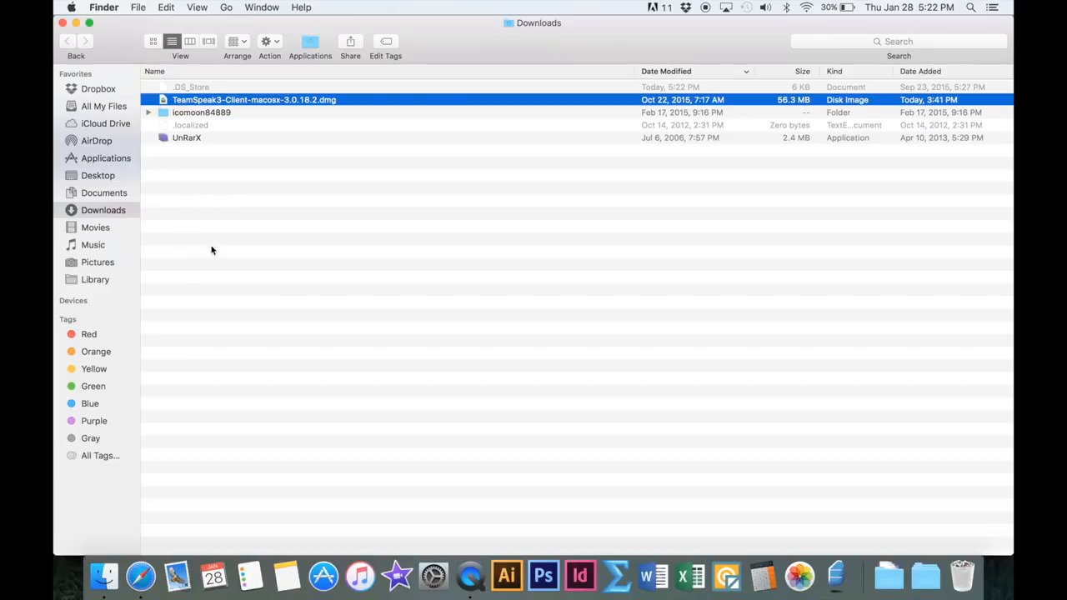
Launch TeamSpeak 3 Client from the Applications folder
click(120, 165)
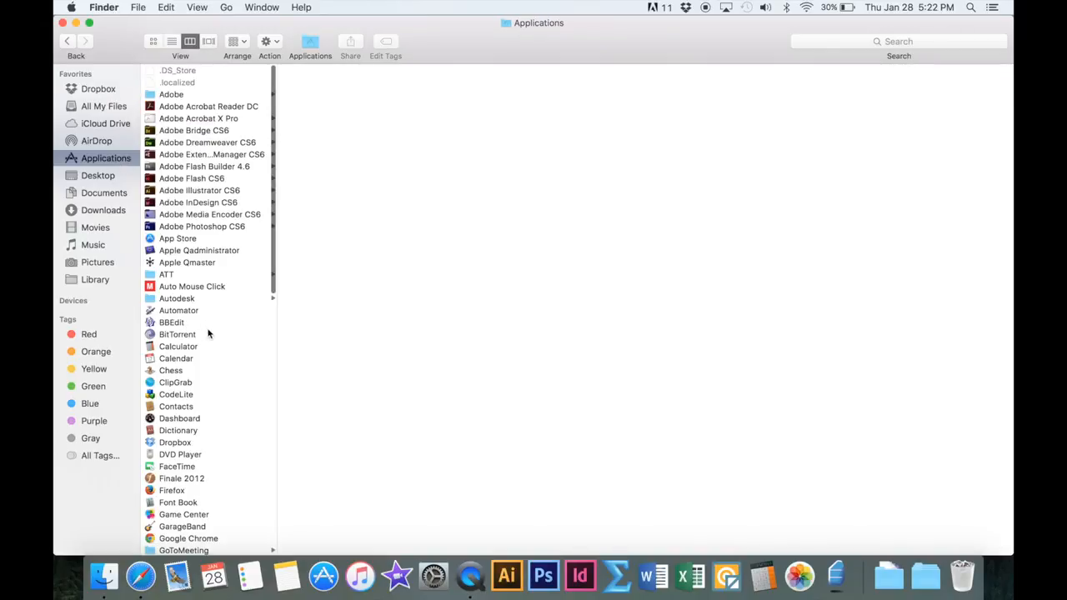
scroll(209, 333, down, 15)
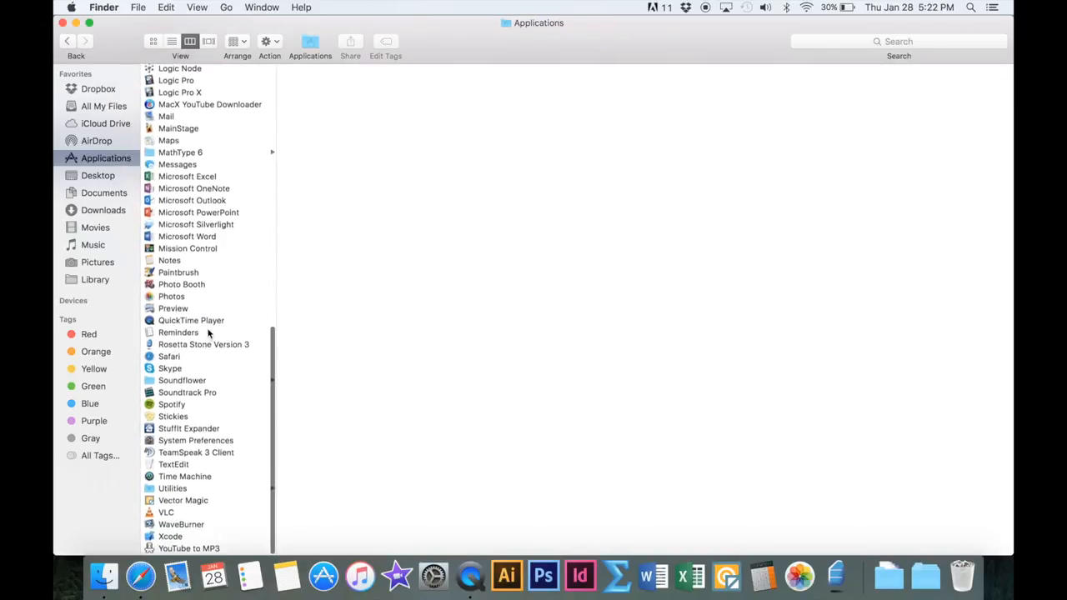
click(164, 456)
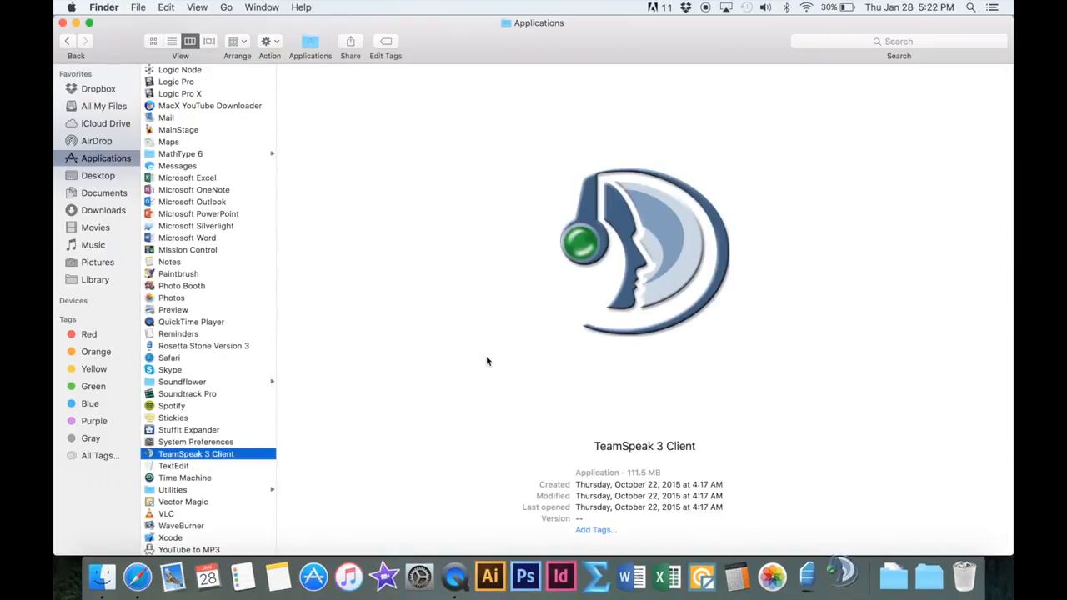
click(651, 213)
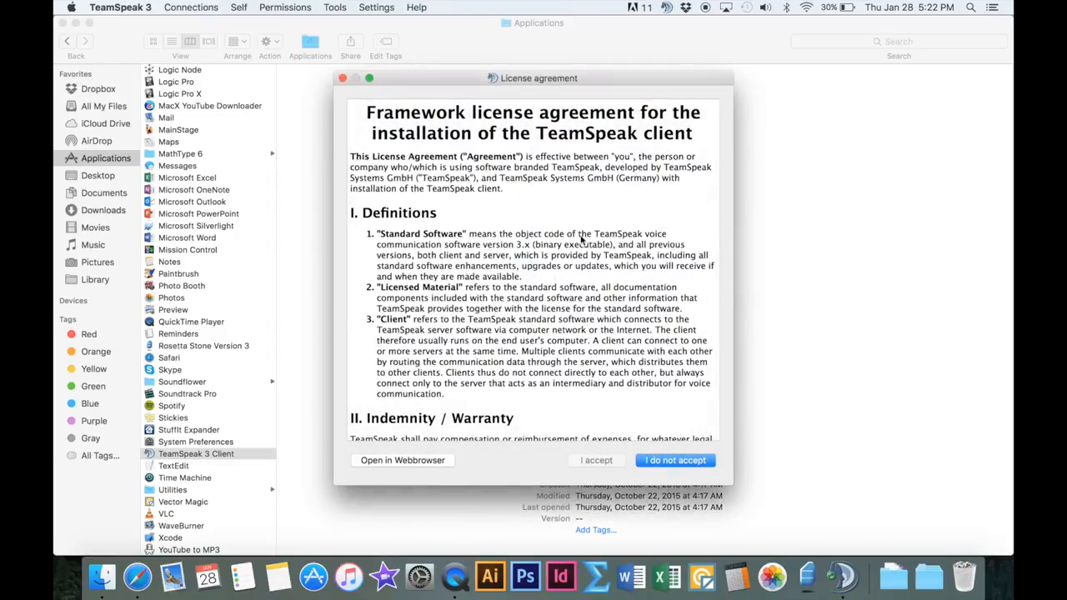
Accept the TeamSpeak license agreement and continue past the setup wizard's welcome page
scroll(552, 302, down, 20)
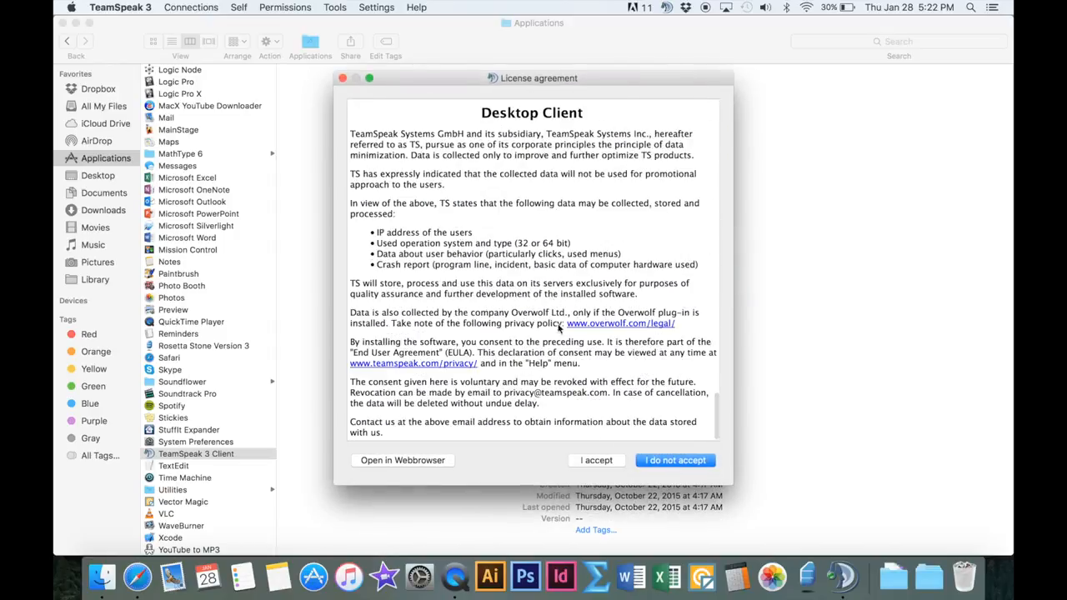
click(600, 459)
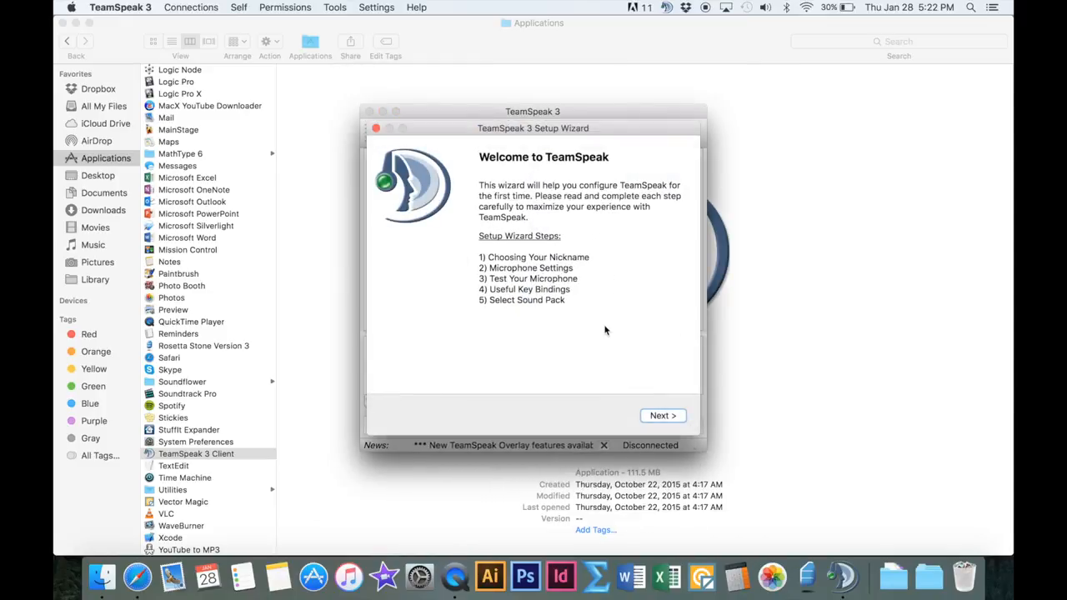
click(647, 414)
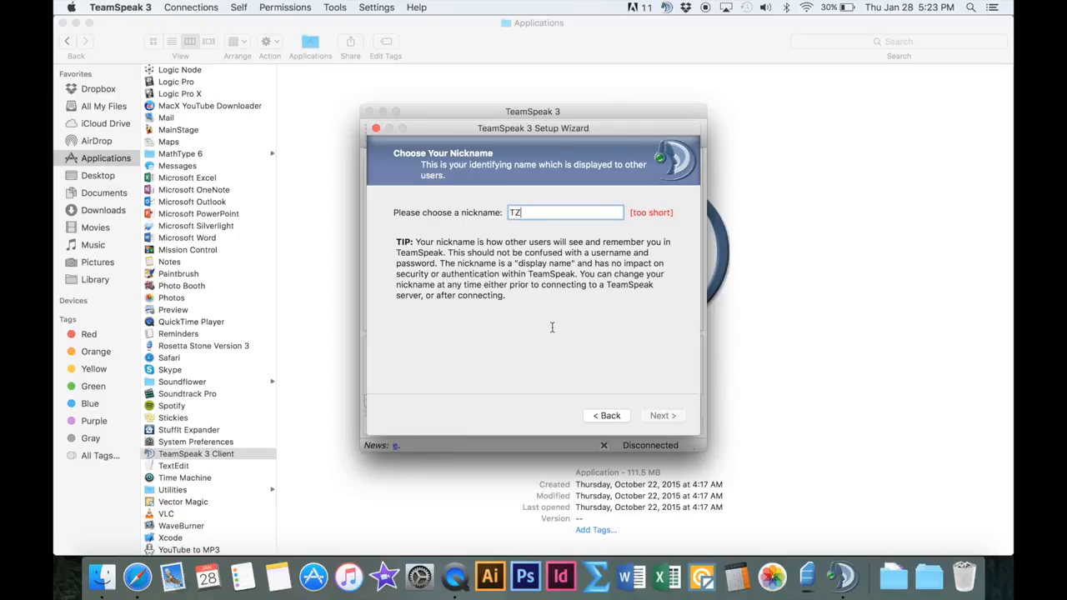
Set the nickname to "TZM Member (USA)" and continue
text(M Meber (USA)
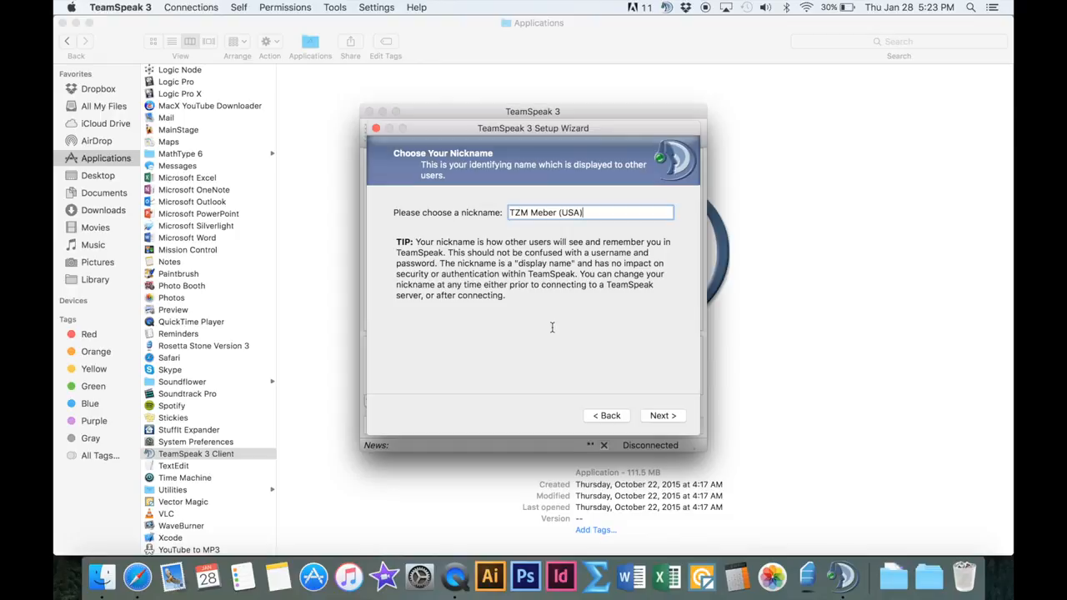
click(543, 213)
text(m)
click(663, 417)
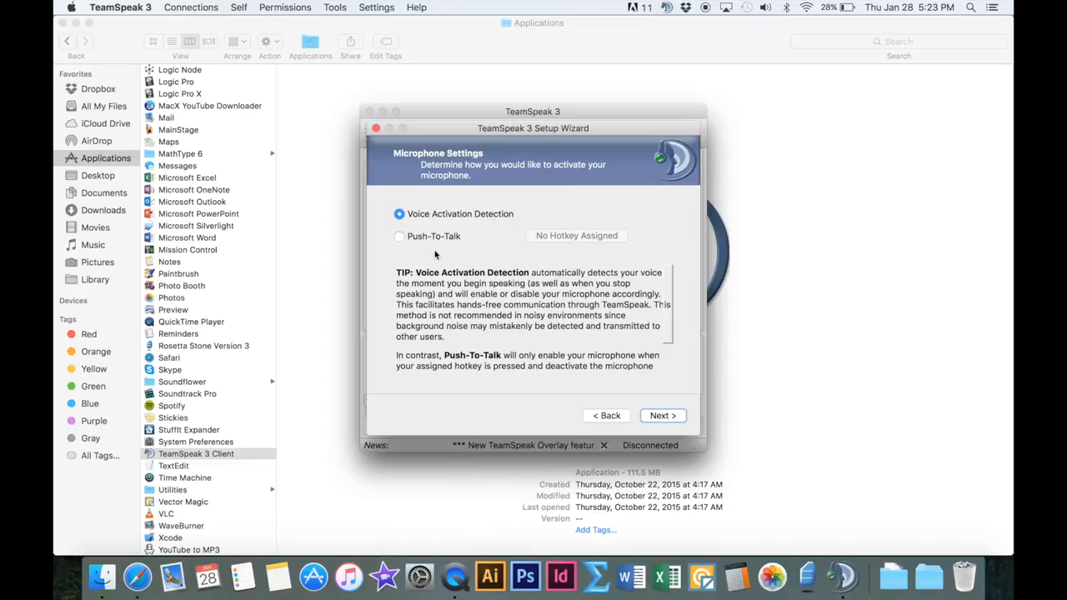
Choose Push-To-Talk with the FN key as its hotkey and continue
click(399, 237)
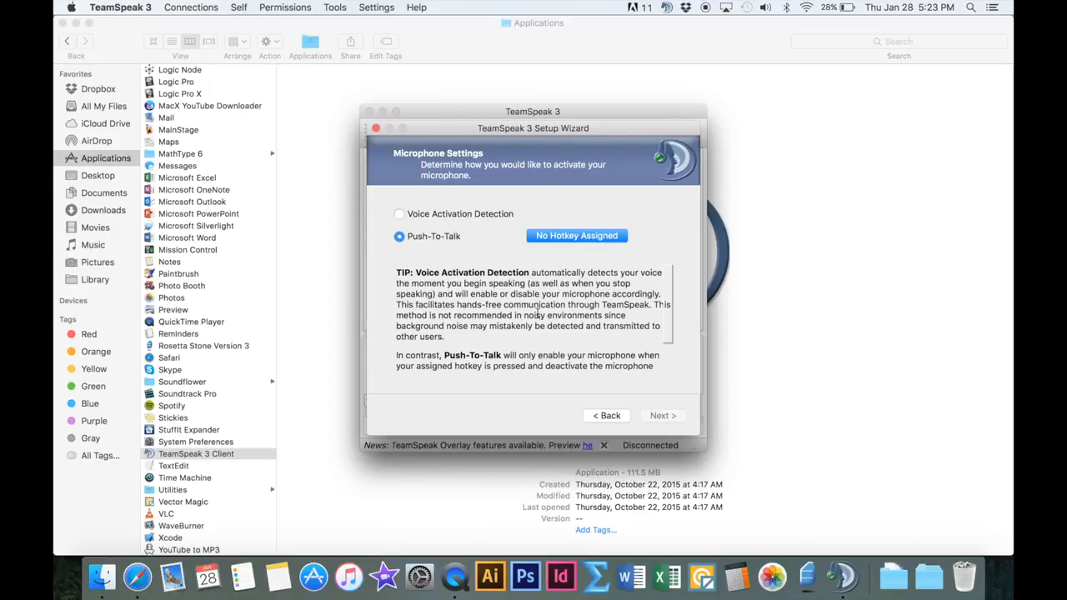
click(570, 238)
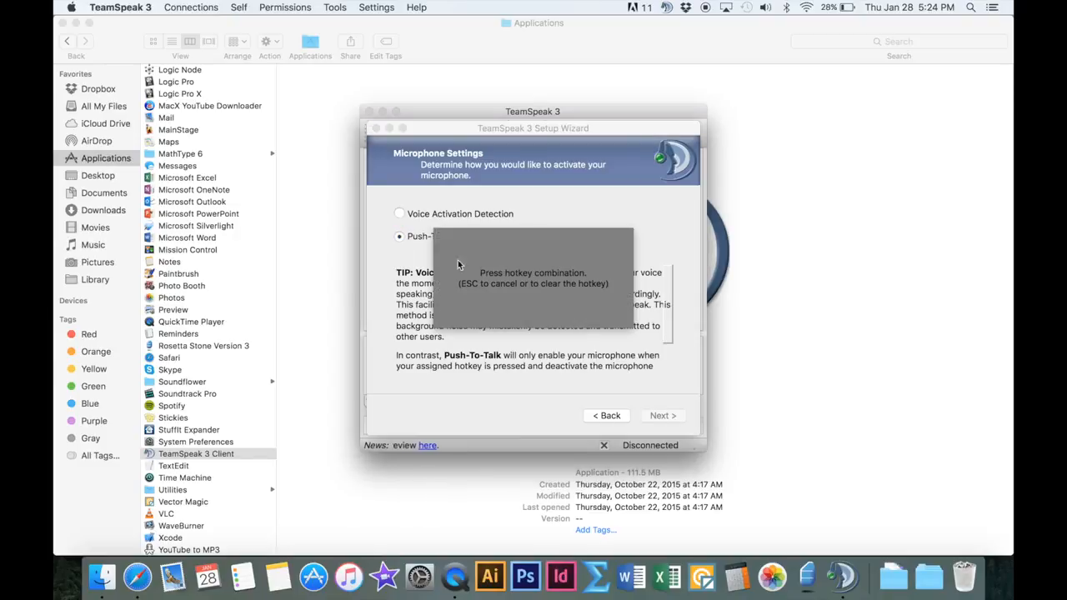
key(fn)
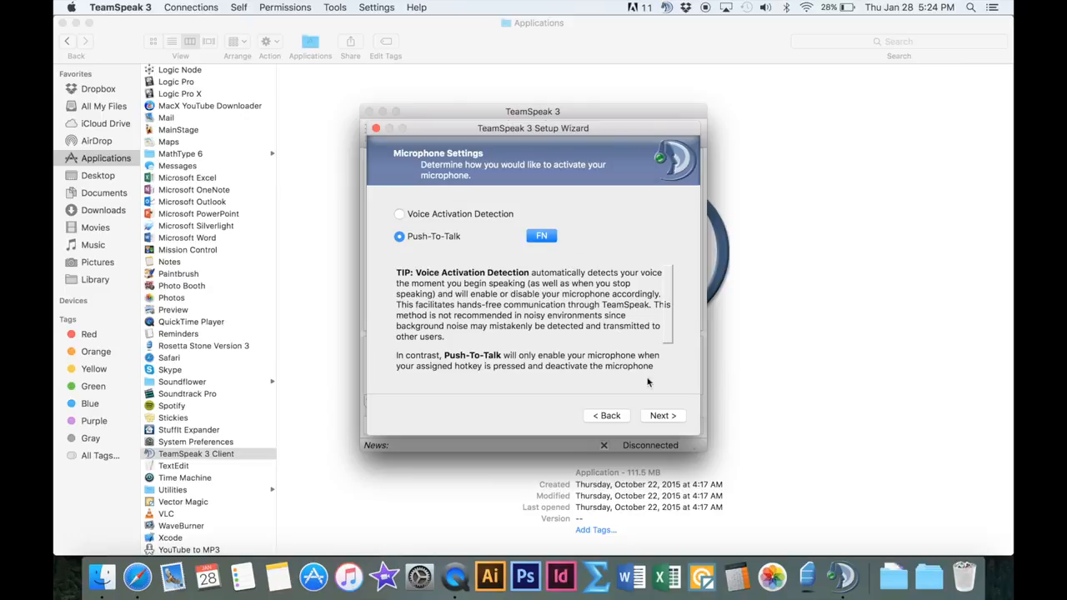
click(663, 416)
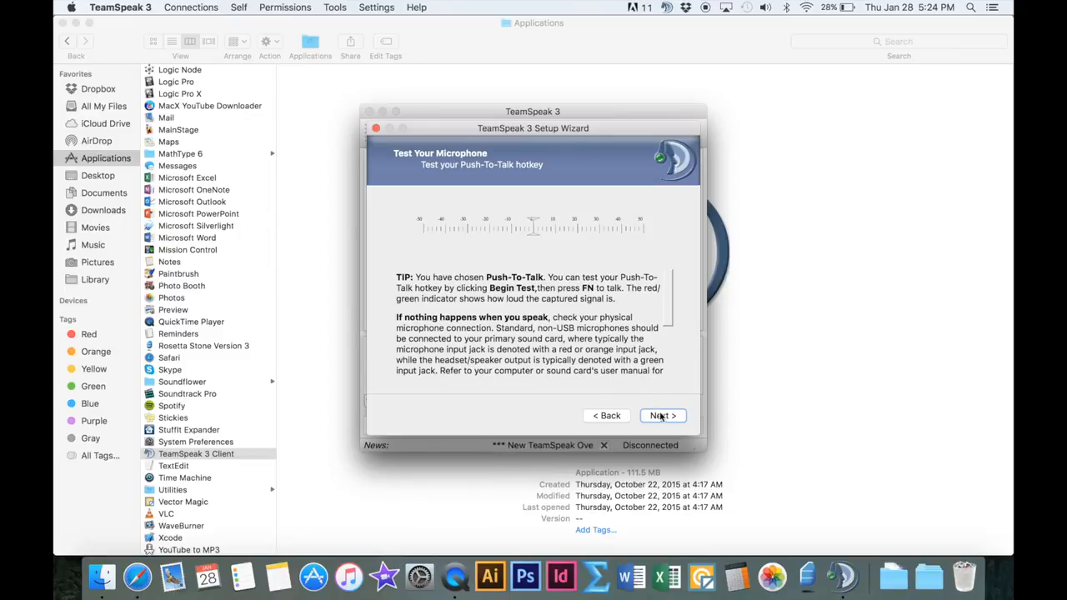
Skip the microphone test and key bindings pages and select the Male sound pack
click(661, 416)
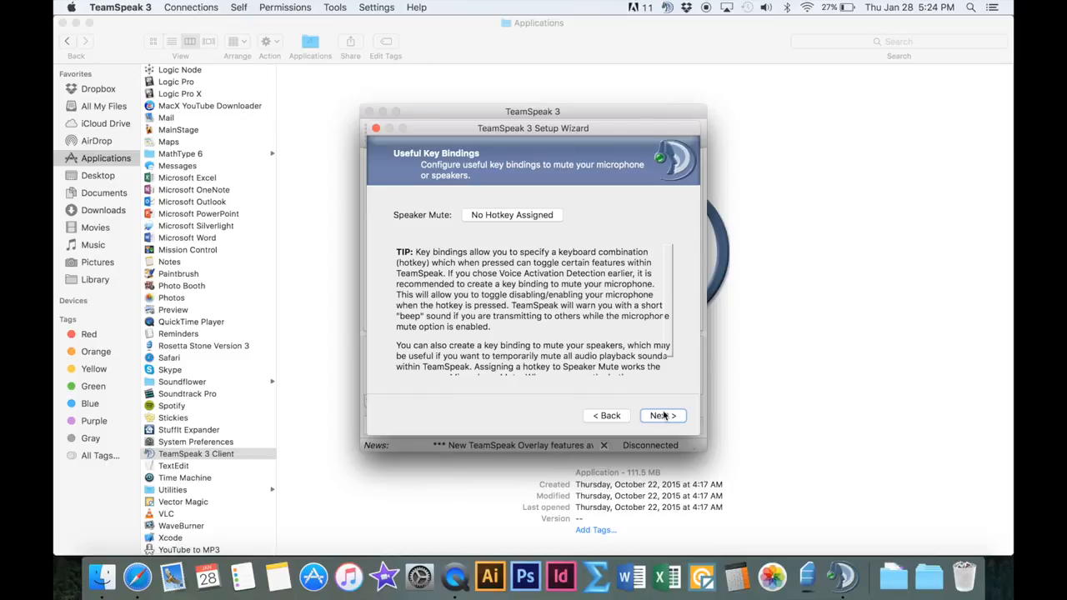
click(663, 415)
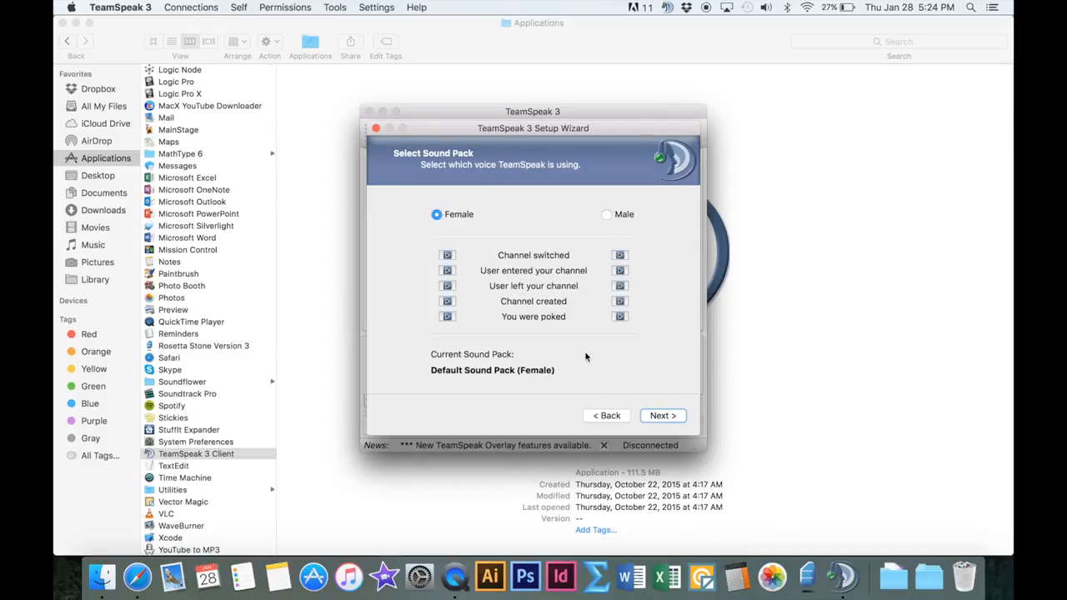
click(607, 215)
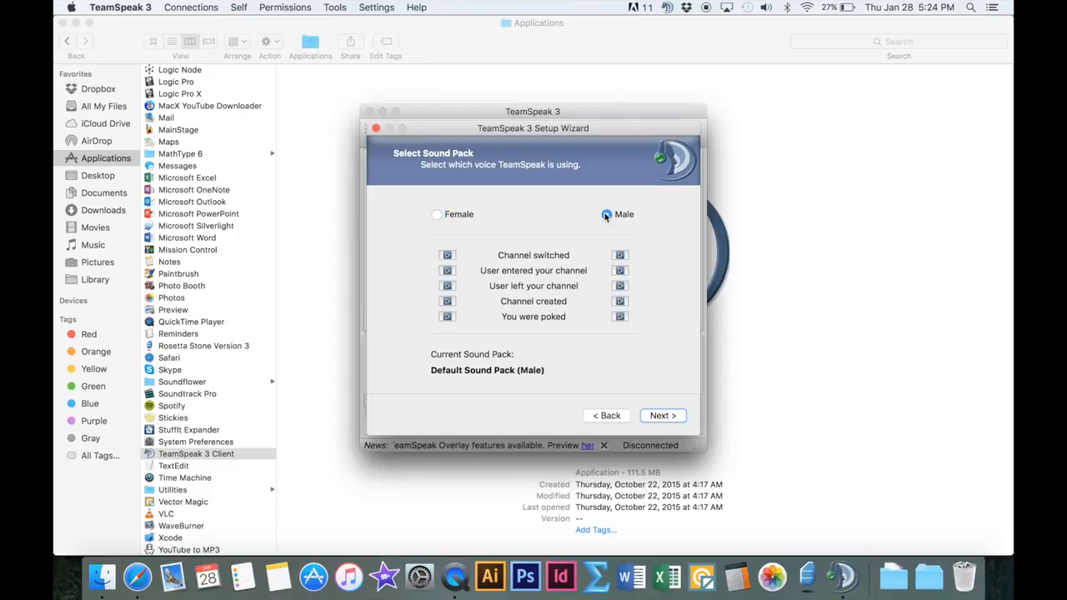
Advance past the sound pack page to the final page and finish the setup wizard
click(663, 416)
click(484, 362)
click(483, 377)
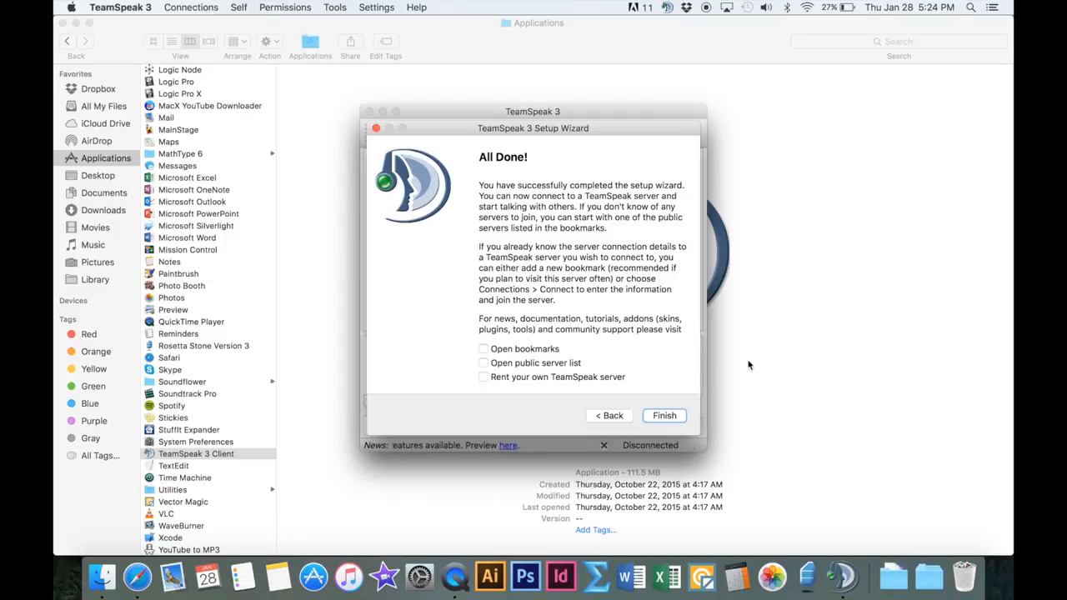
click(679, 416)
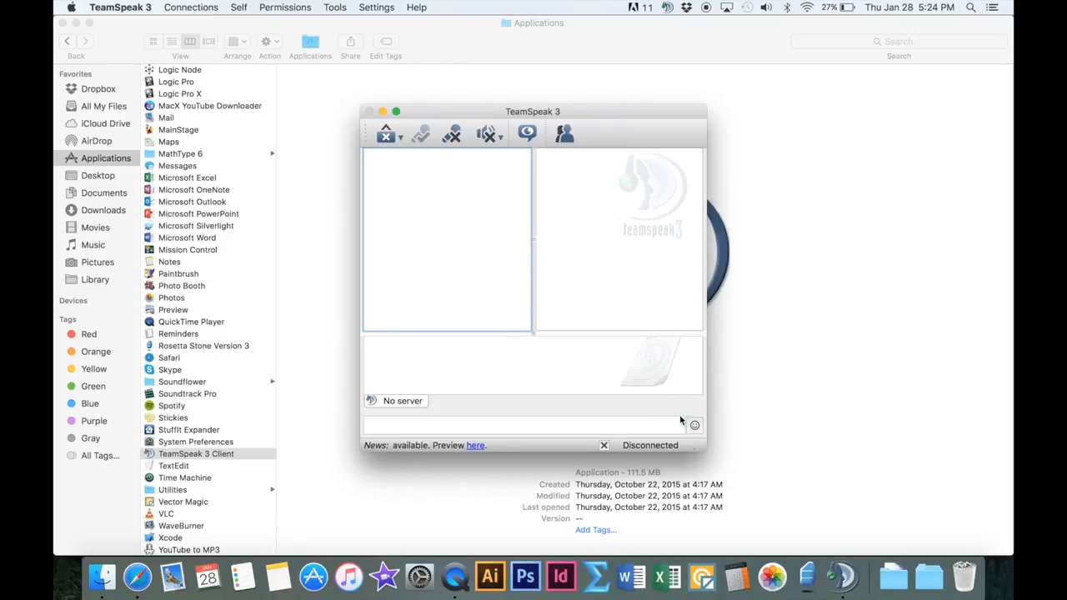
Move and enlarge the TeamSpeak window to fill the screen, then open the Connect dialog
drag(430, 114, 125, 4)
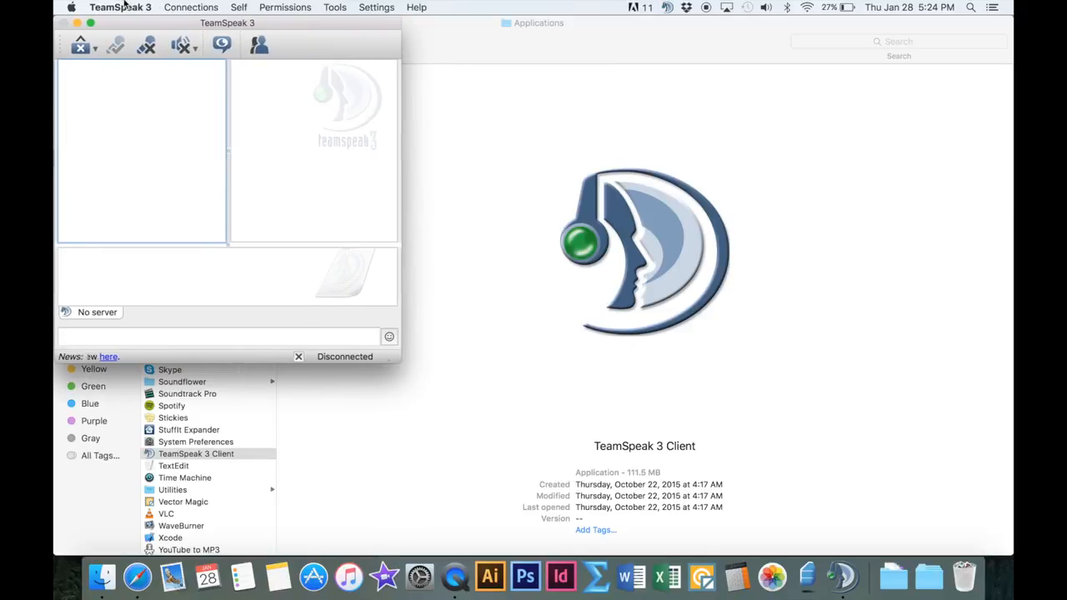
drag(394, 361, 1010, 552)
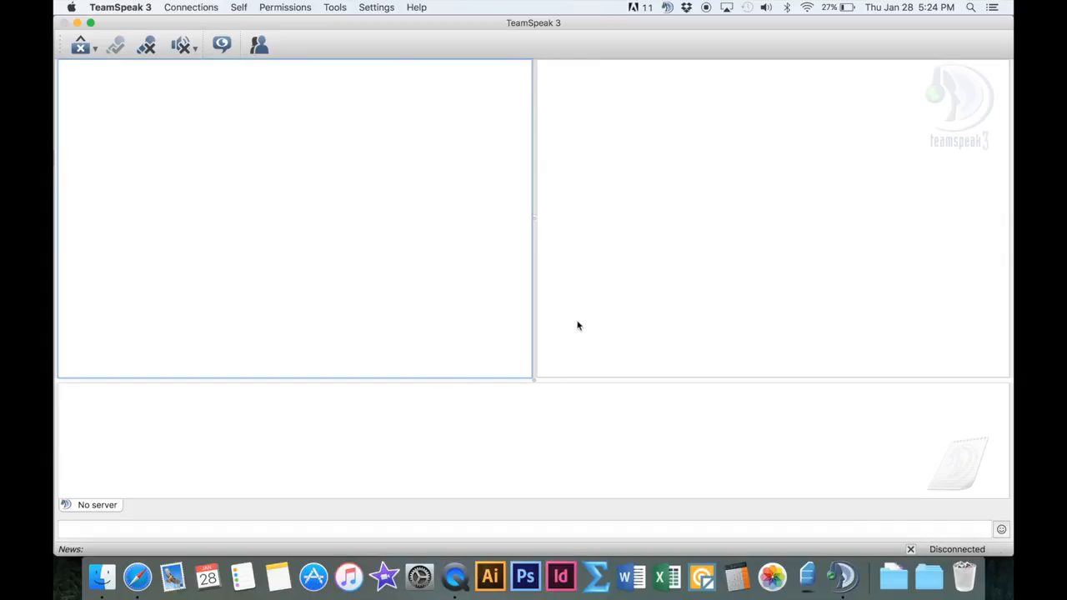
click(191, 10)
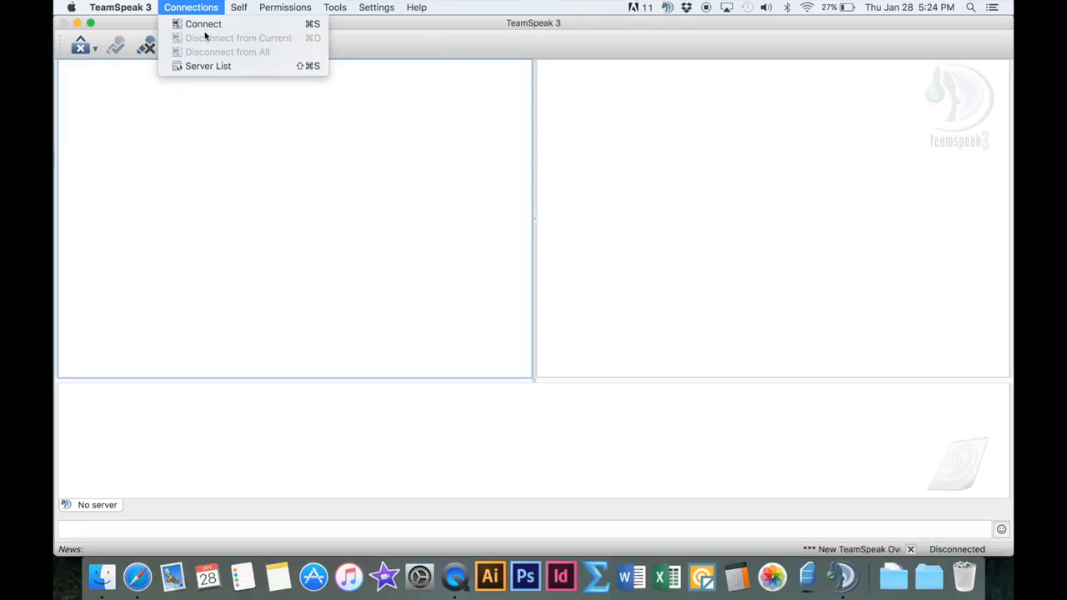
click(193, 25)
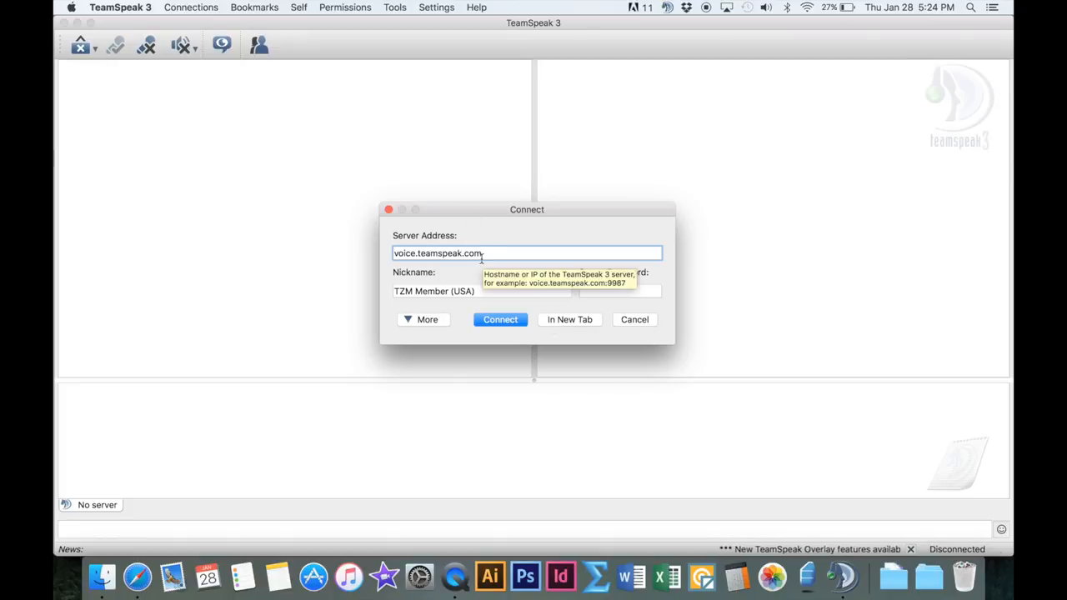
Switch to the Zeitgeist Movement Teamspeak page in Safari and copy the server address thezeitgeistmovement.com
key(ctrl+Up)
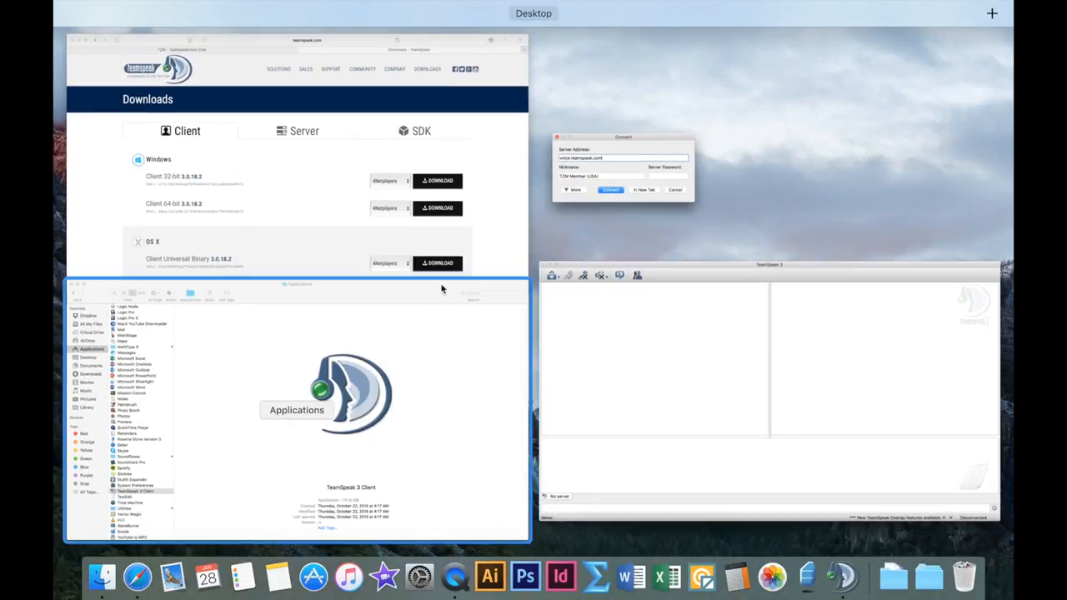
click(297, 184)
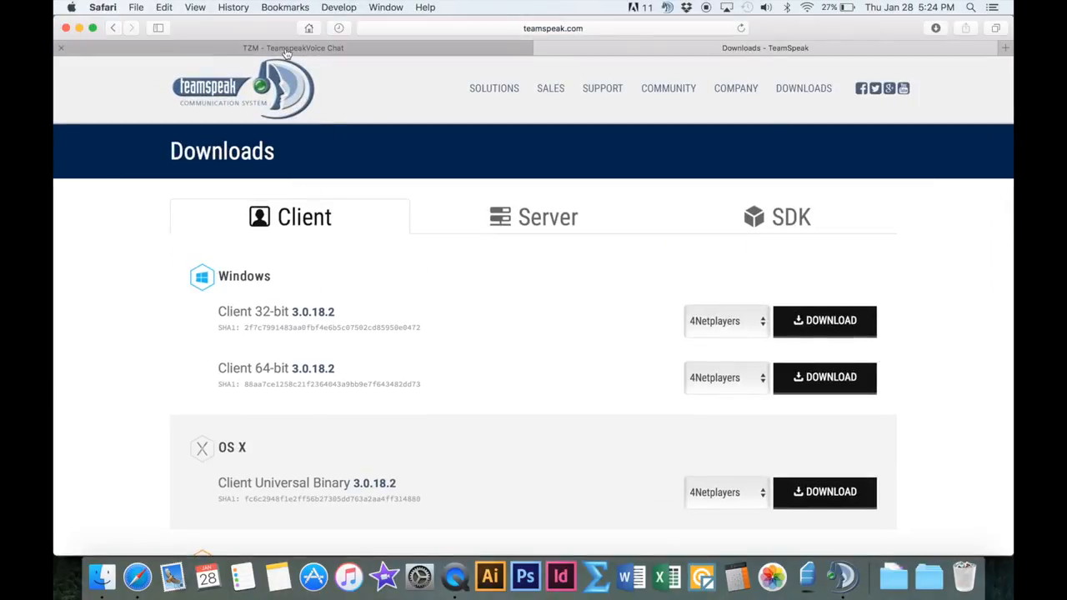
click(289, 50)
scroll(483, 265, down, 3)
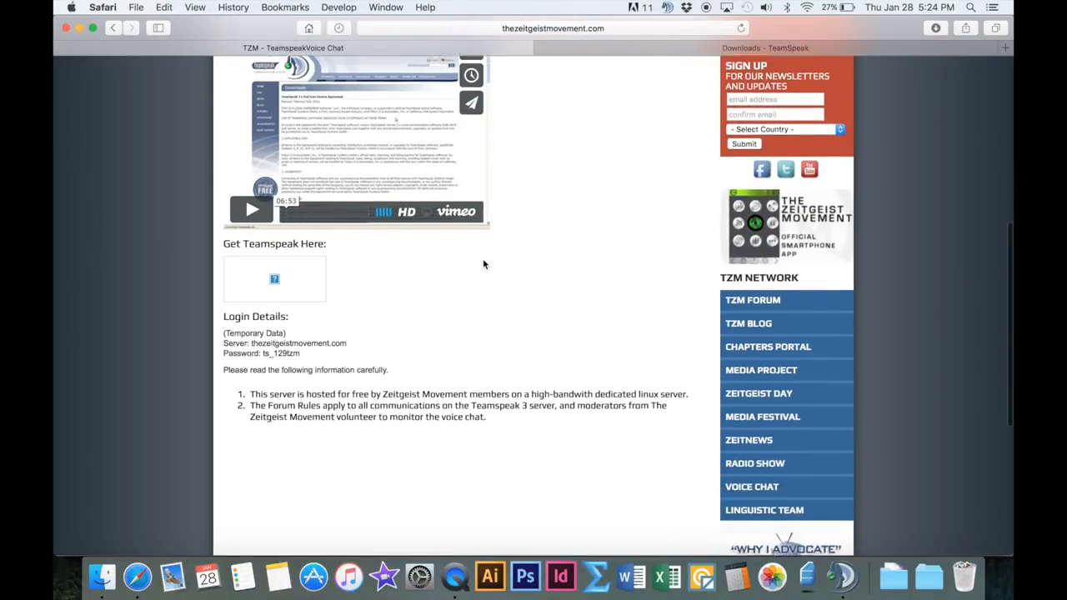
scroll(483, 265, up, 10)
scroll(260, 327, down, 10)
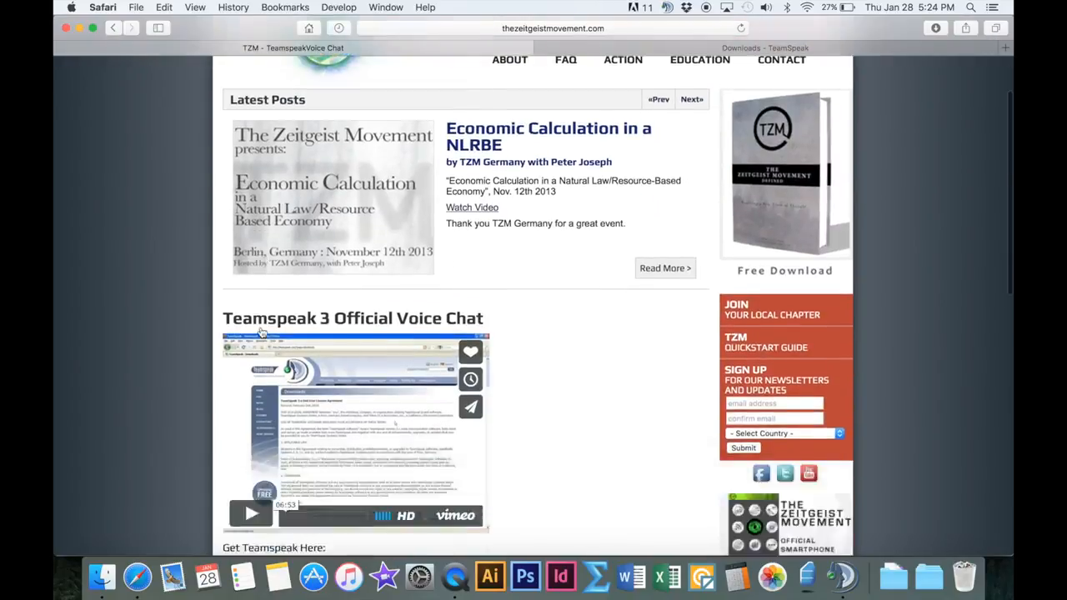
drag(251, 348, 348, 345)
key(super+c)
Return to the Connect dialog and paste the copied address into the Server Address field
key(ctrl+Up)
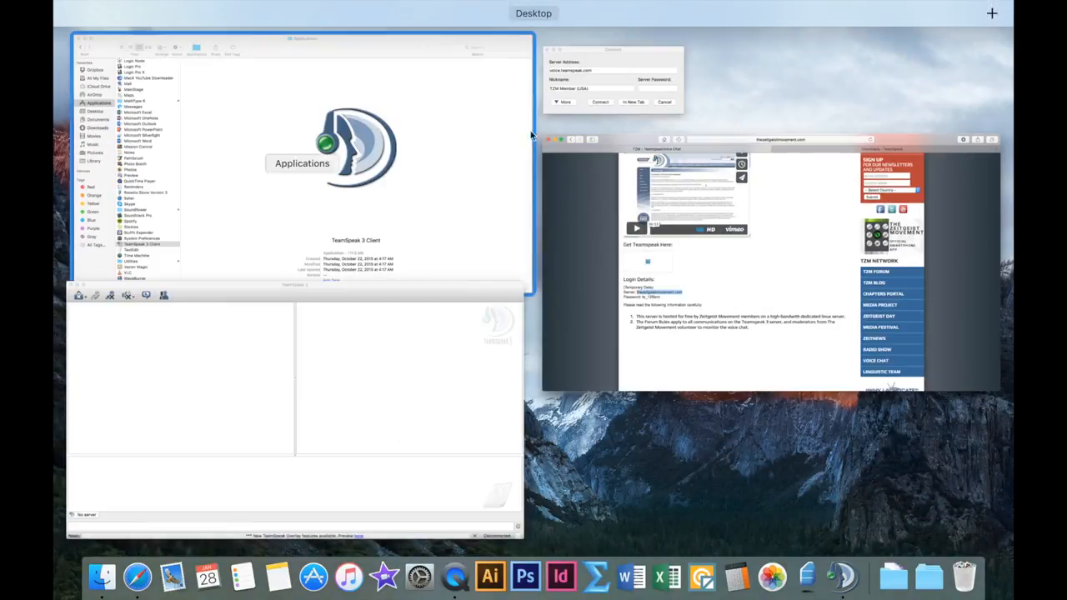
click(576, 98)
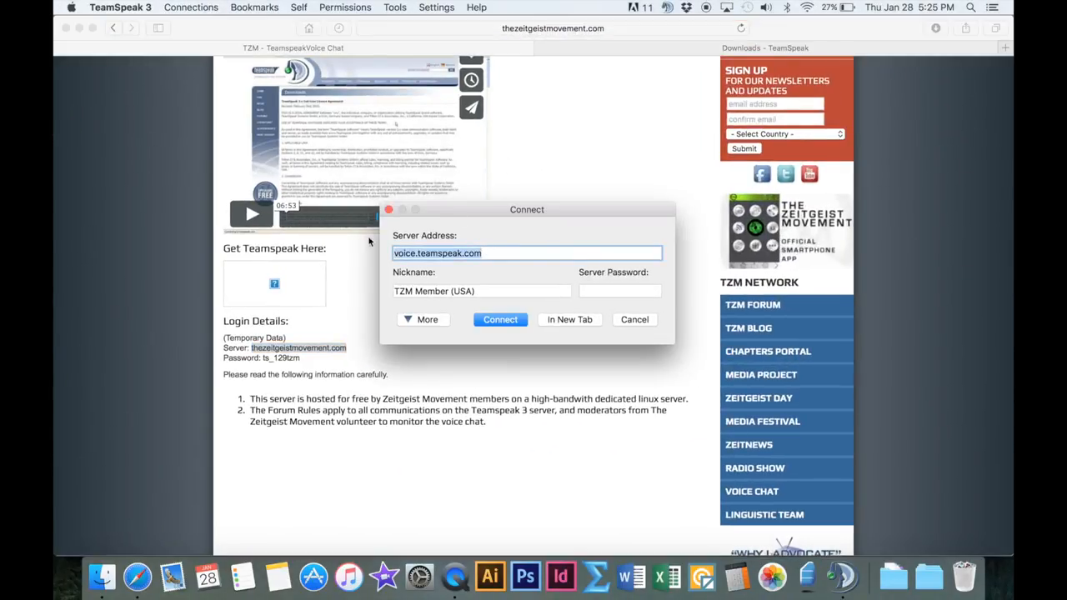
key(super+v)
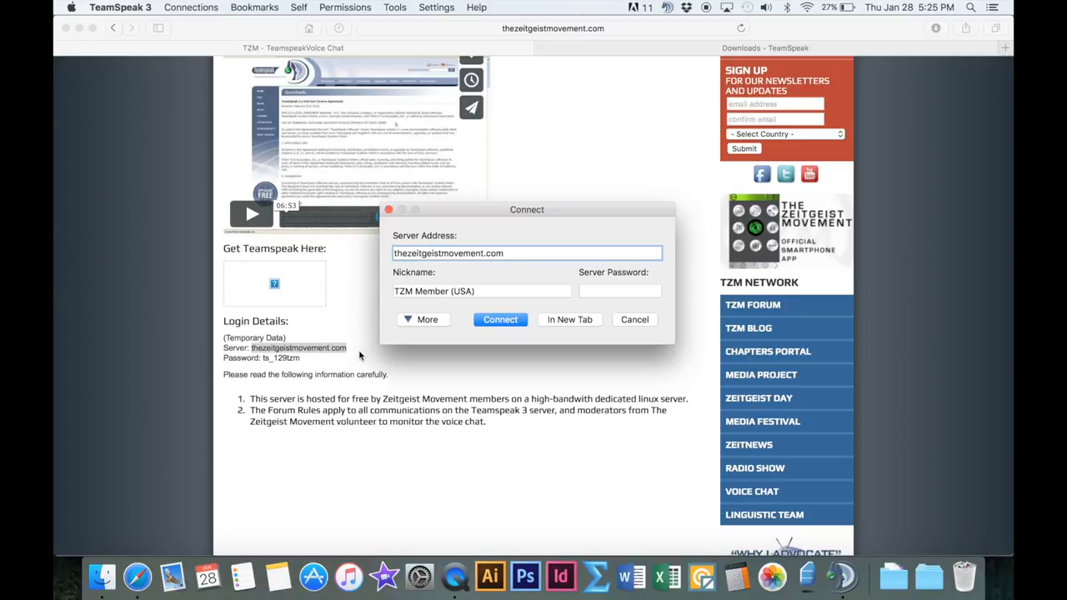
Copy the server password from the web page, paste it into the Server Password field and connect
click(276, 358)
drag(264, 358, 300, 358)
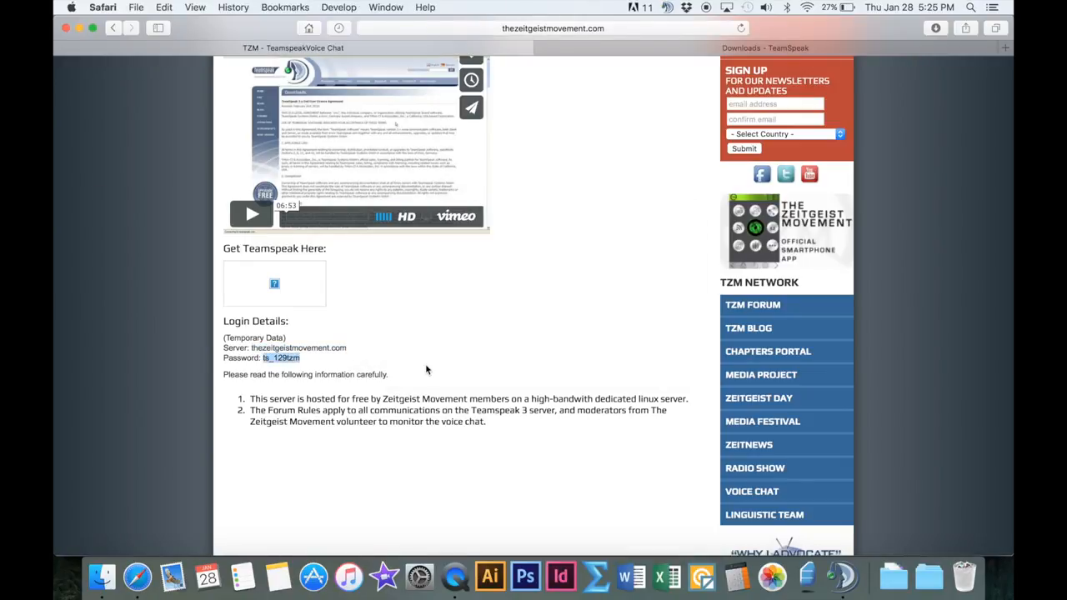
key(ctrl+Up)
click(606, 92)
click(617, 291)
key(super+v)
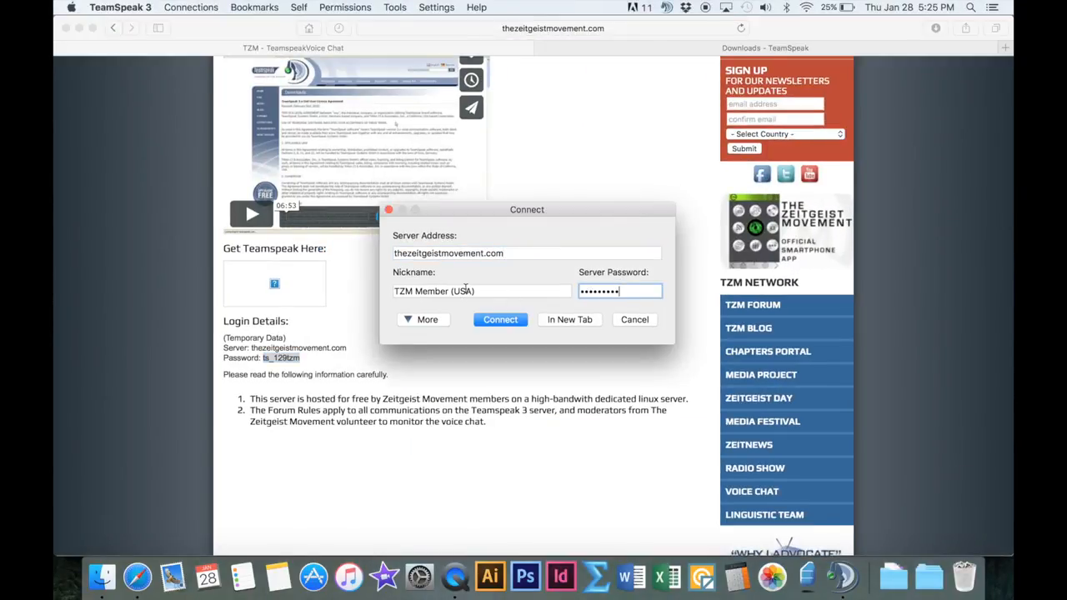
click(507, 320)
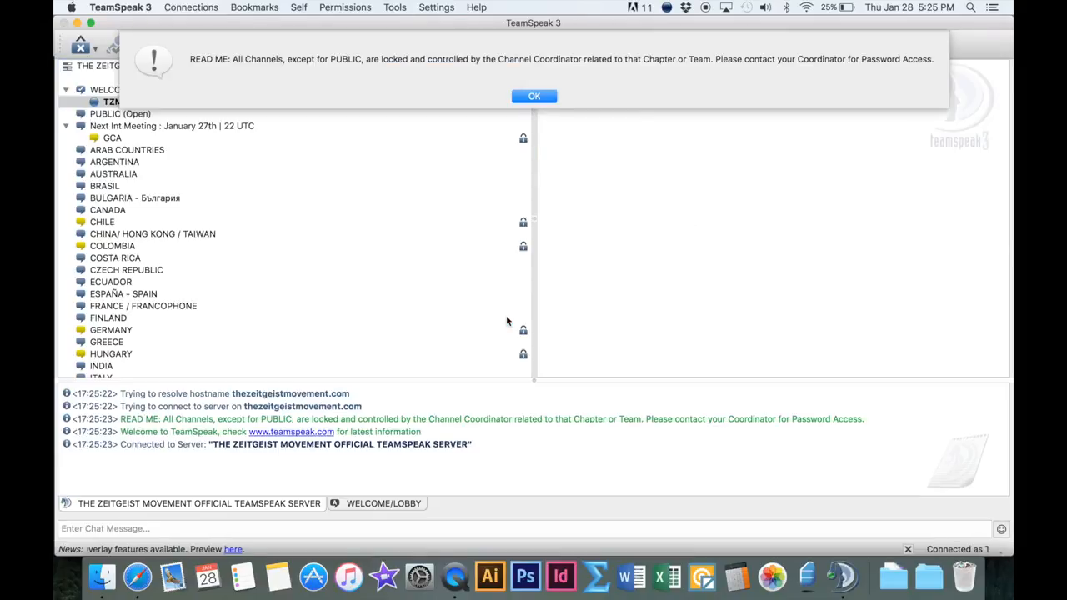
Dismiss the channel notice and join the Next Int Meeting : January 27th | 22 UTC channel
click(531, 97)
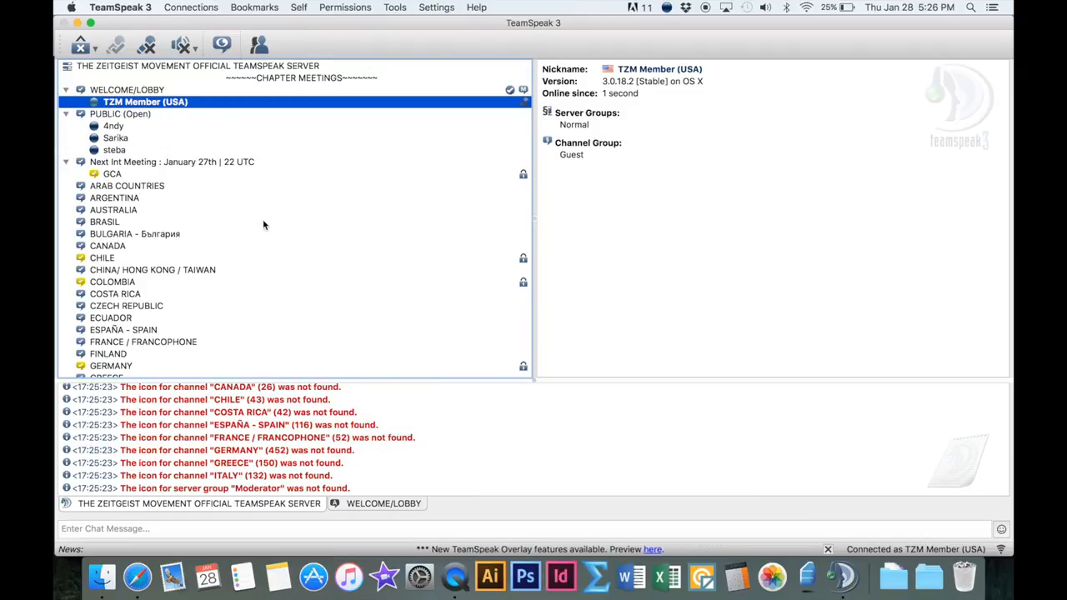
scroll(264, 225, down, 5)
scroll(263, 225, up, 5)
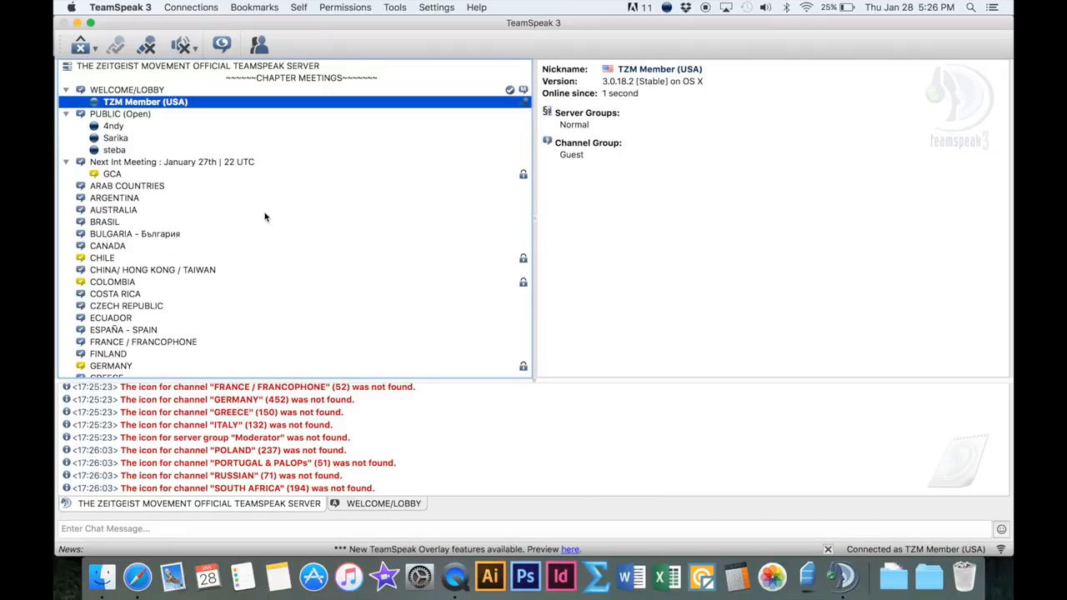
click(106, 164)
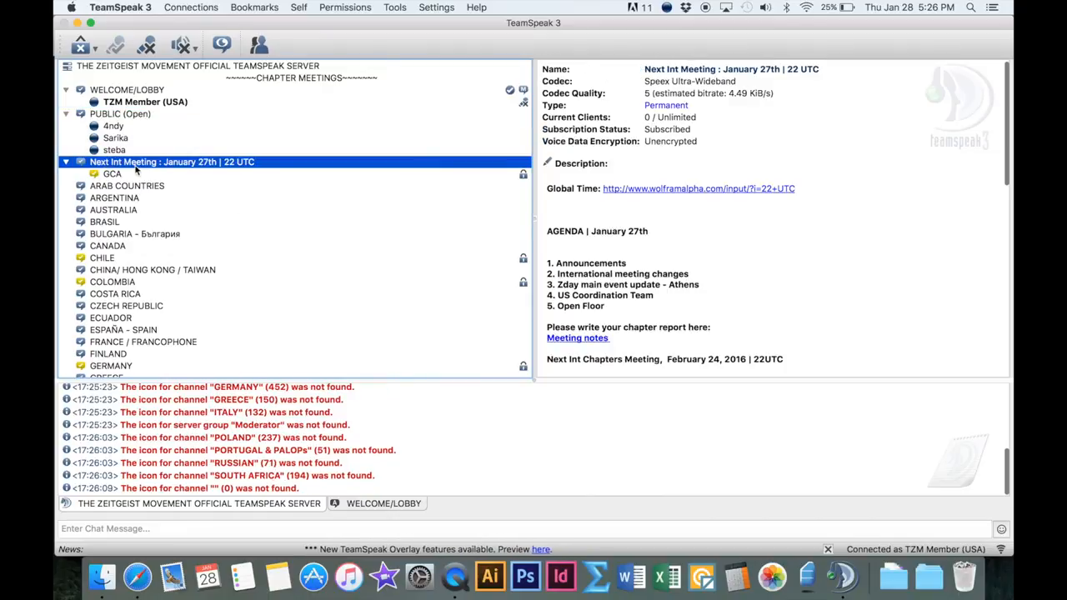
double_click(139, 165)
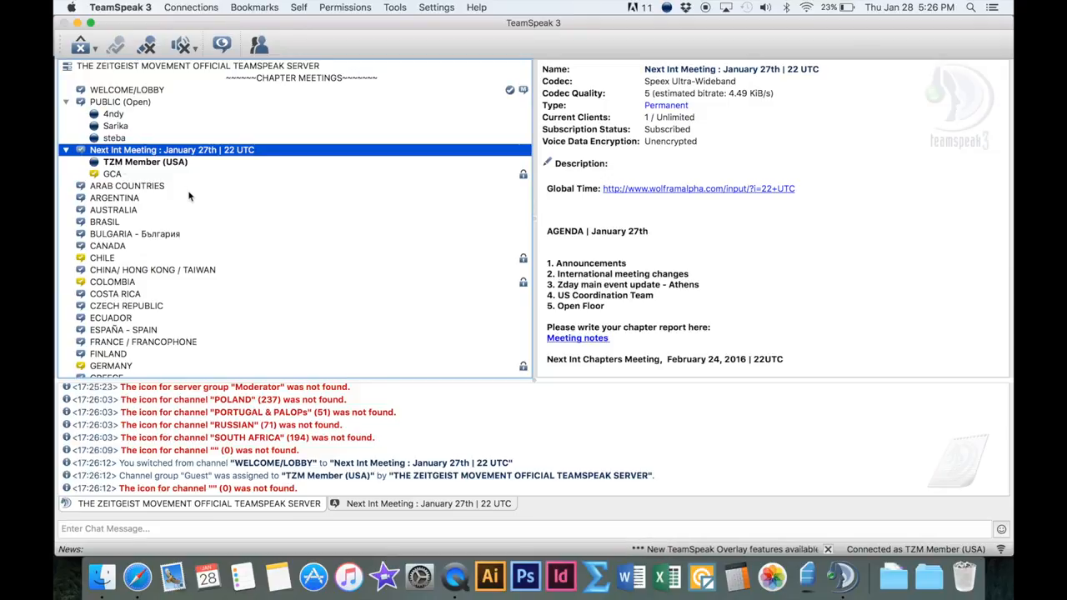
Join the ~~~~~TEMPORARY-CHANNELS~~~~~ channel after the team channels
scroll(213, 266, down, 3)
scroll(213, 266, down, 10)
scroll(213, 266, down, 4)
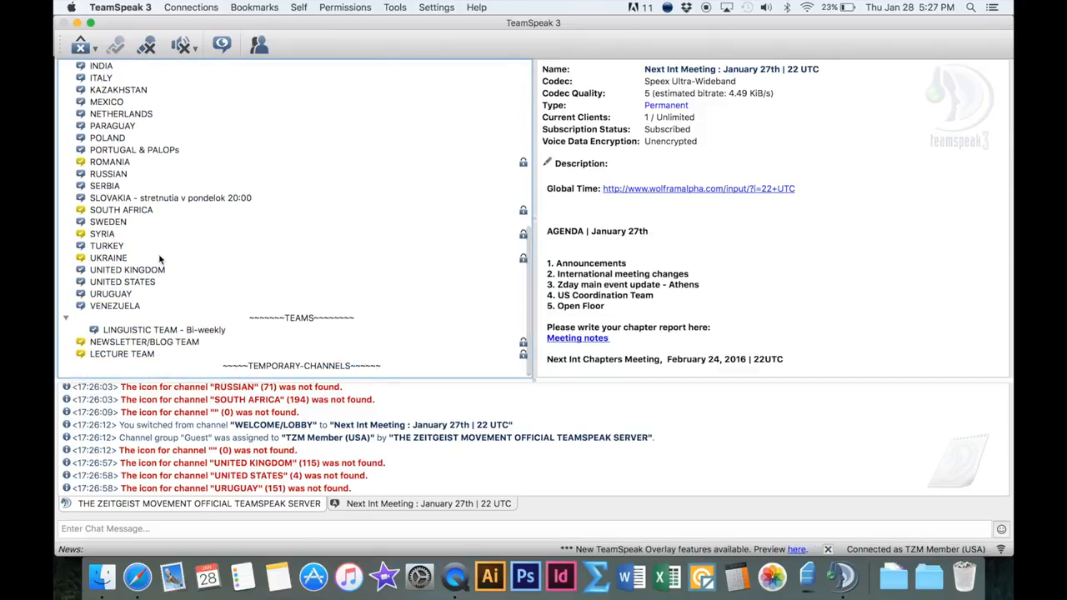
scroll(244, 248, up, 15)
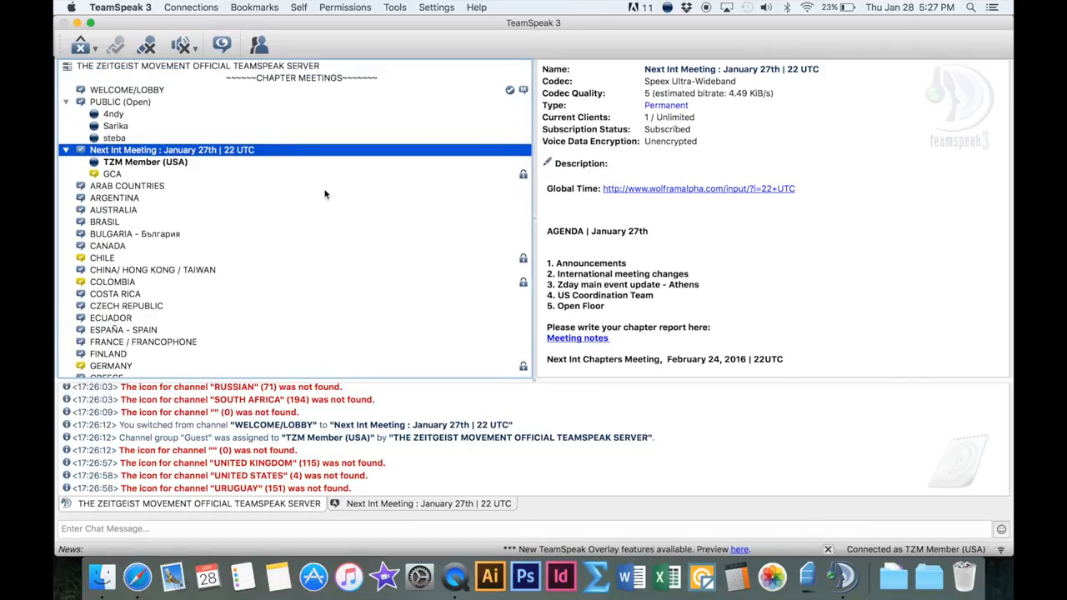
scroll(325, 194, down, 2)
scroll(325, 194, up, 2)
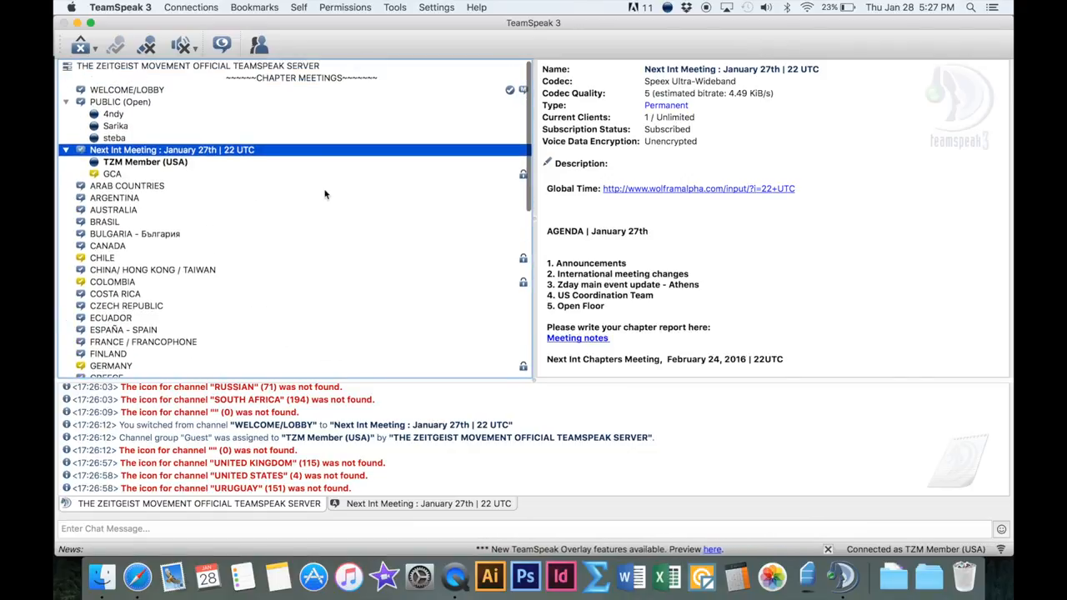
scroll(325, 195, down, 20)
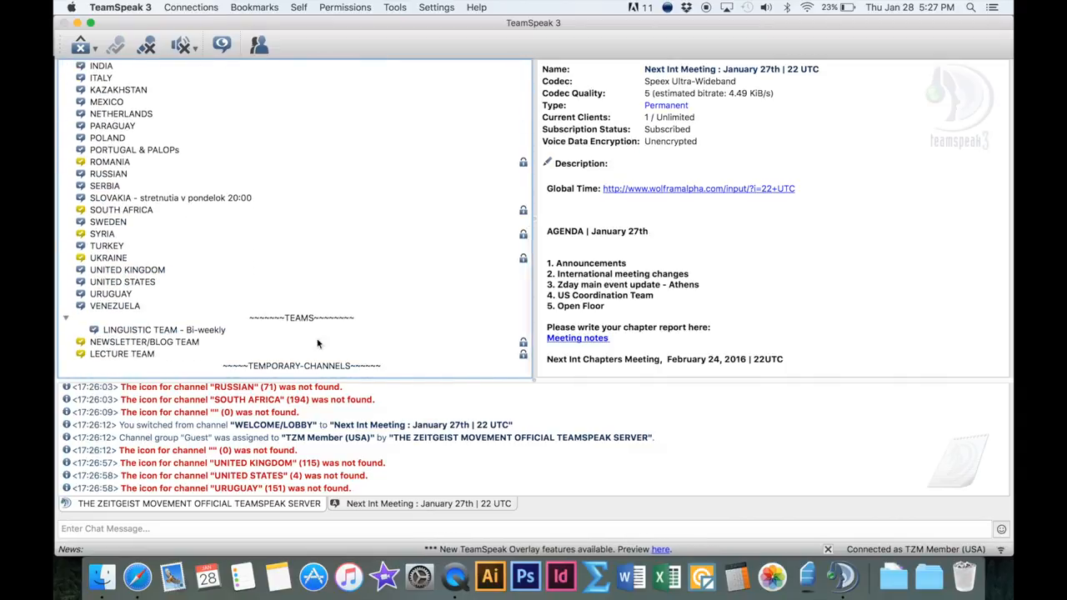
double_click(316, 367)
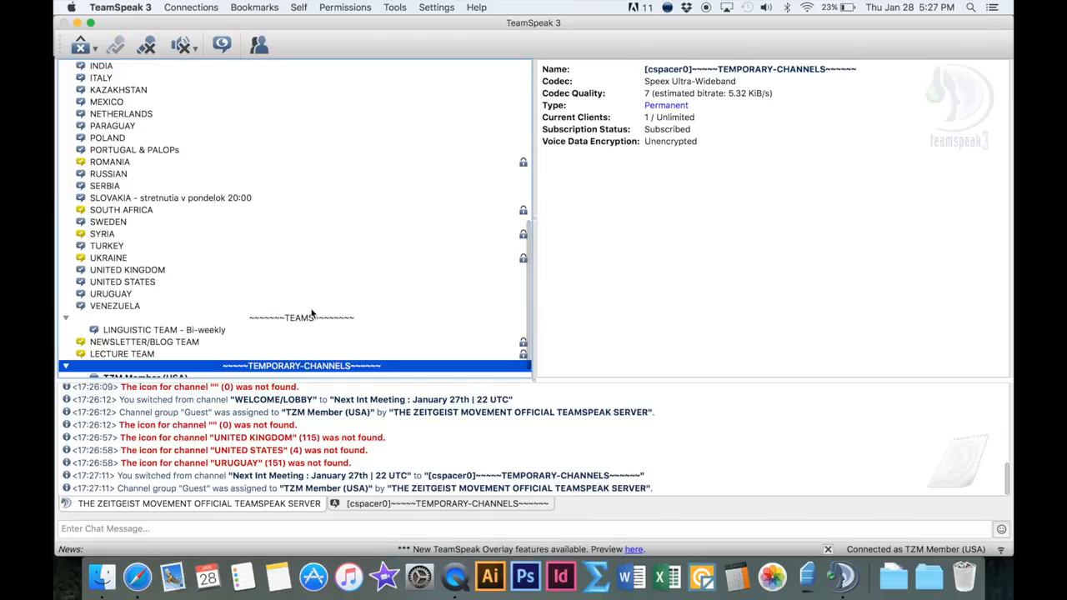
Create a new channel inside the temporary channels section and name it Local Chapter Meeting
right_click(305, 356)
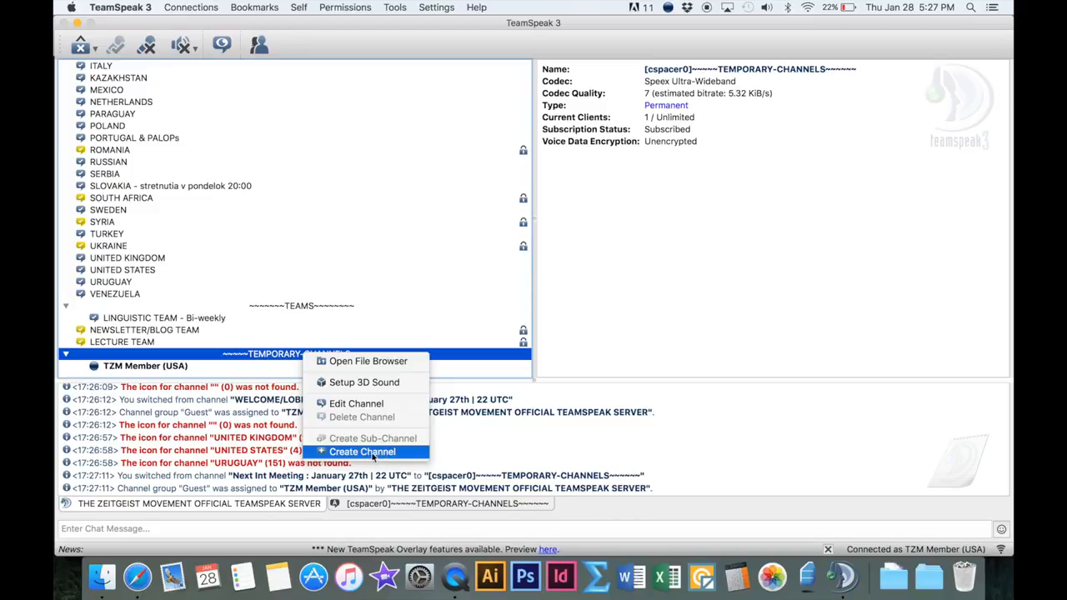
click(371, 455)
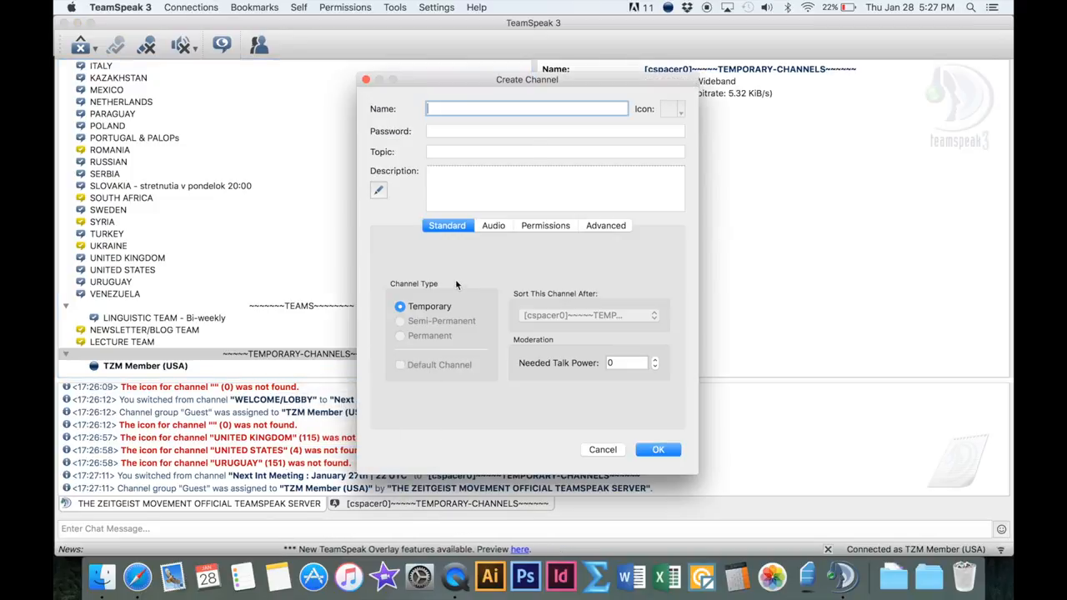
text(L)
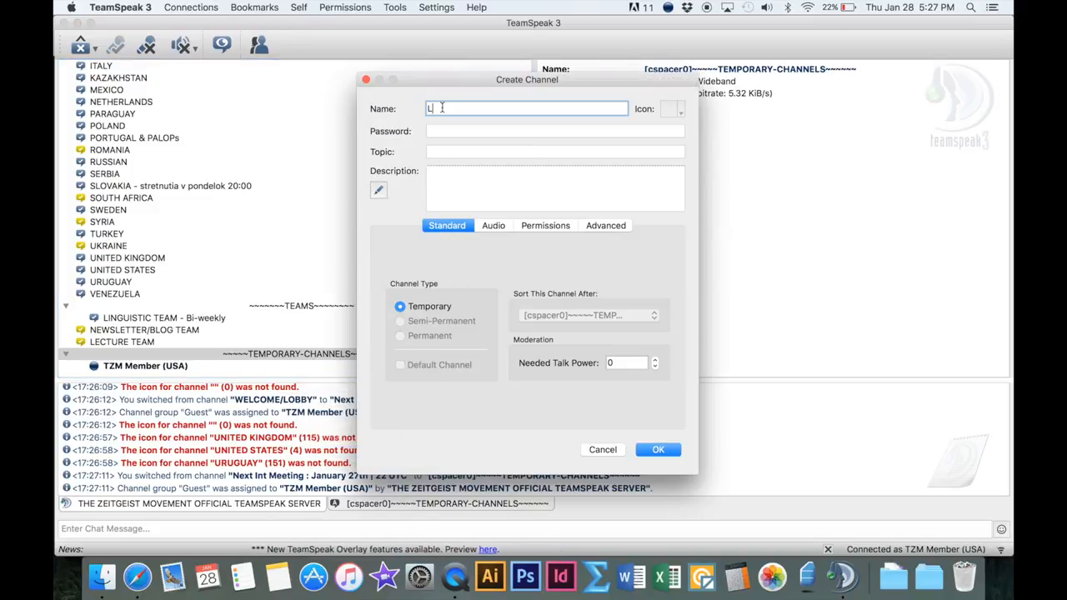
text(ocal Chapter)
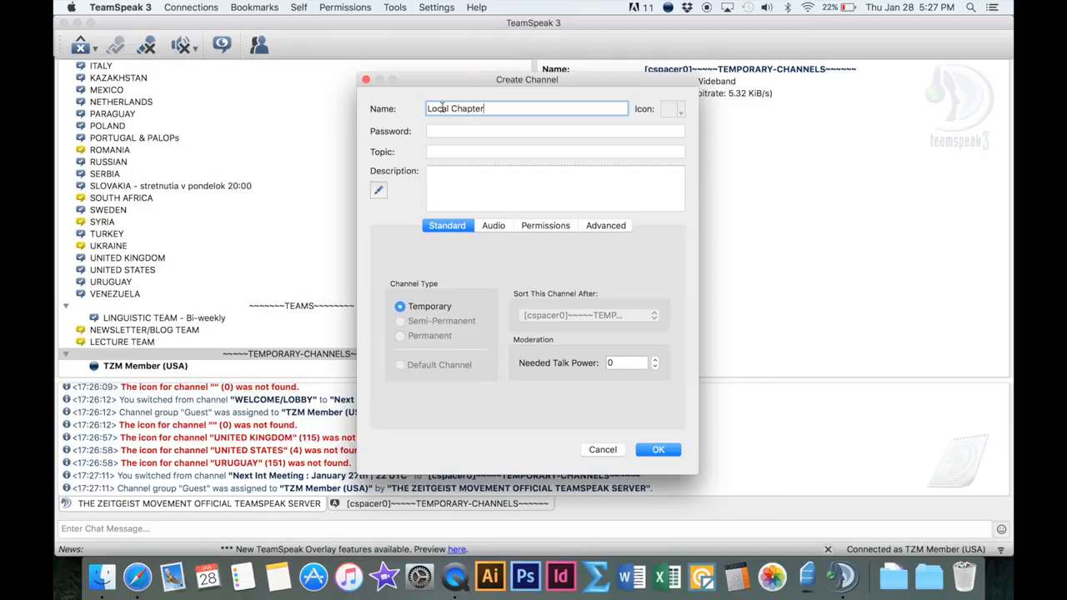
text( Meeting)
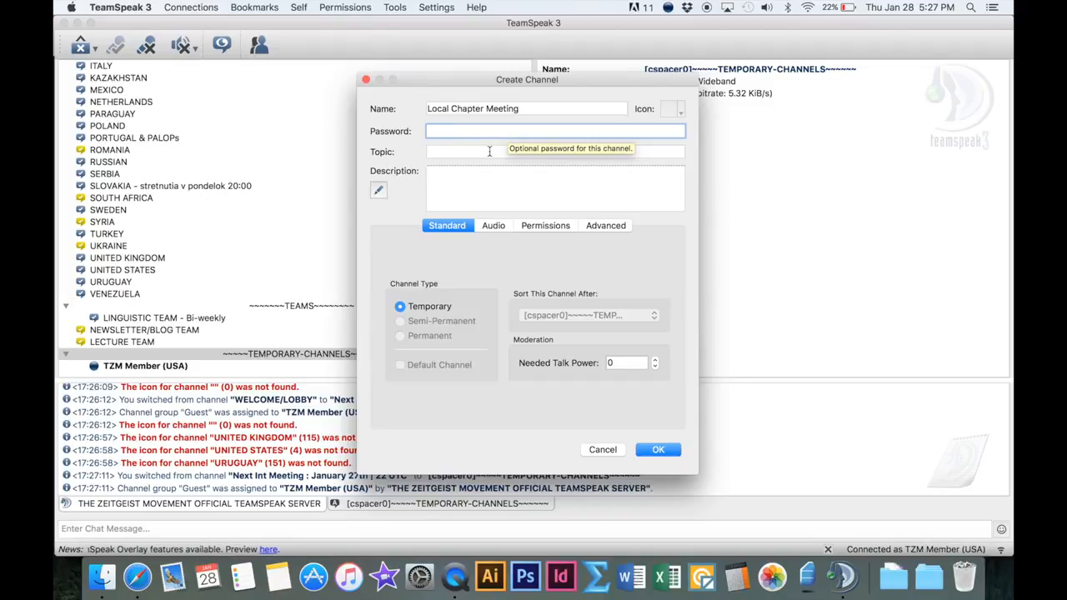
Set the new channel's topic to TZM Meeting and its description to Important TZM Stuff, and create the channel
click(489, 150)
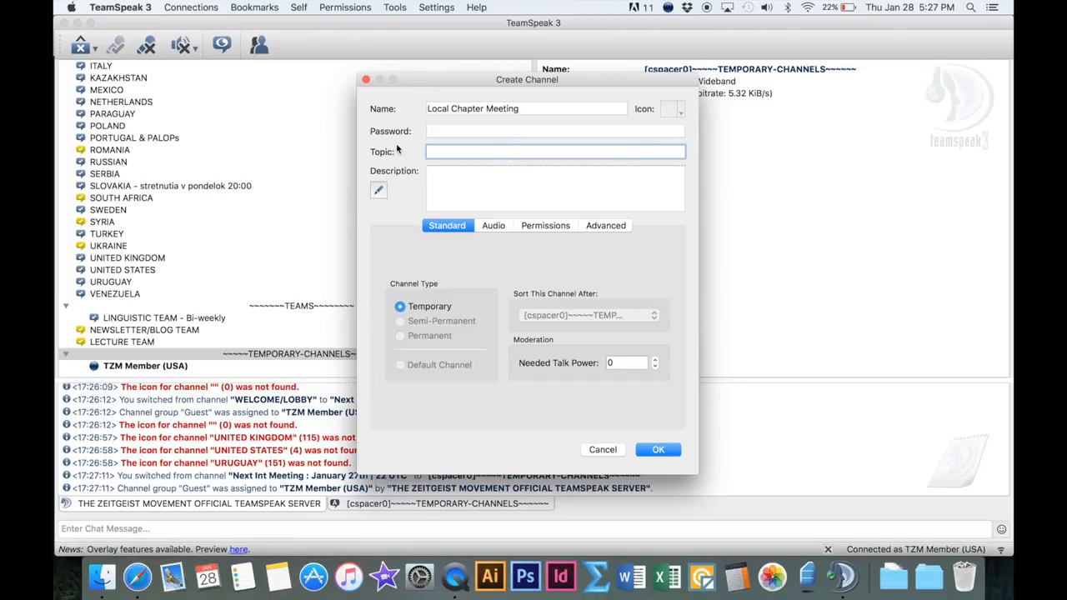
text(TZM Meeting)
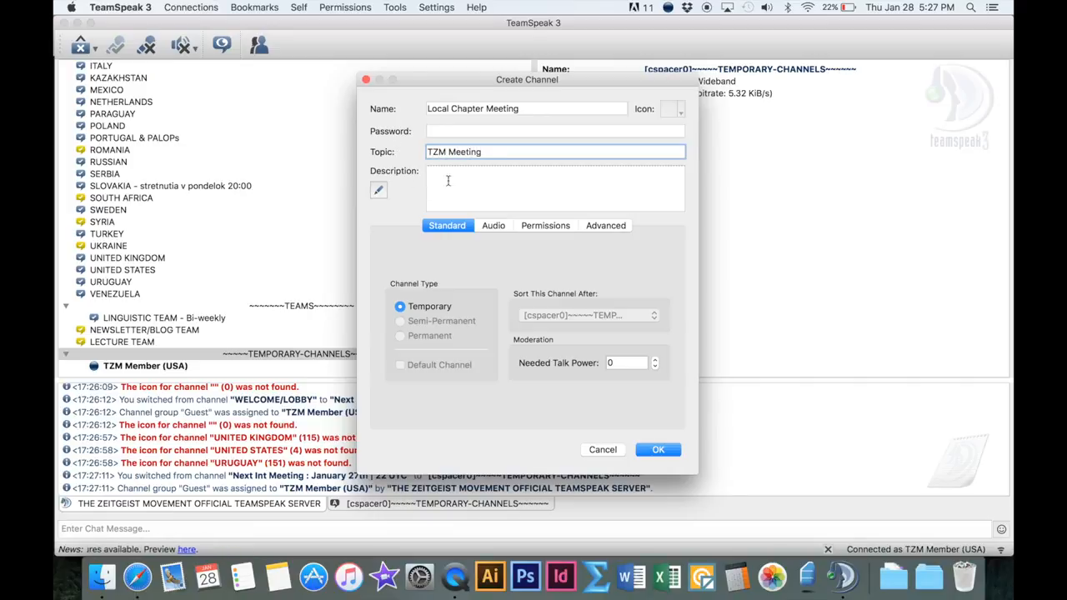
key(Tab)
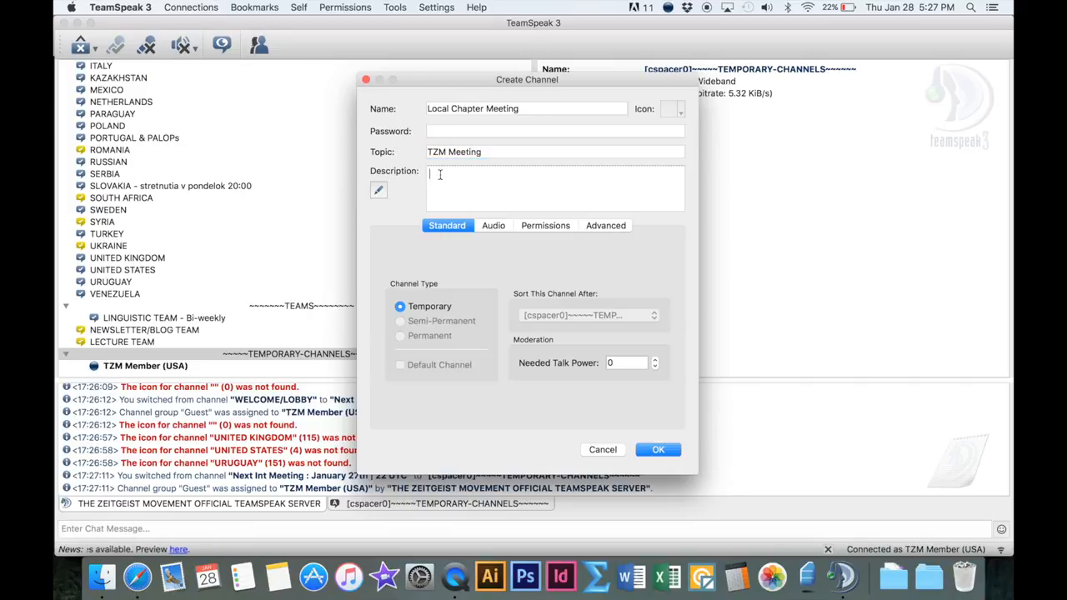
text(Im)
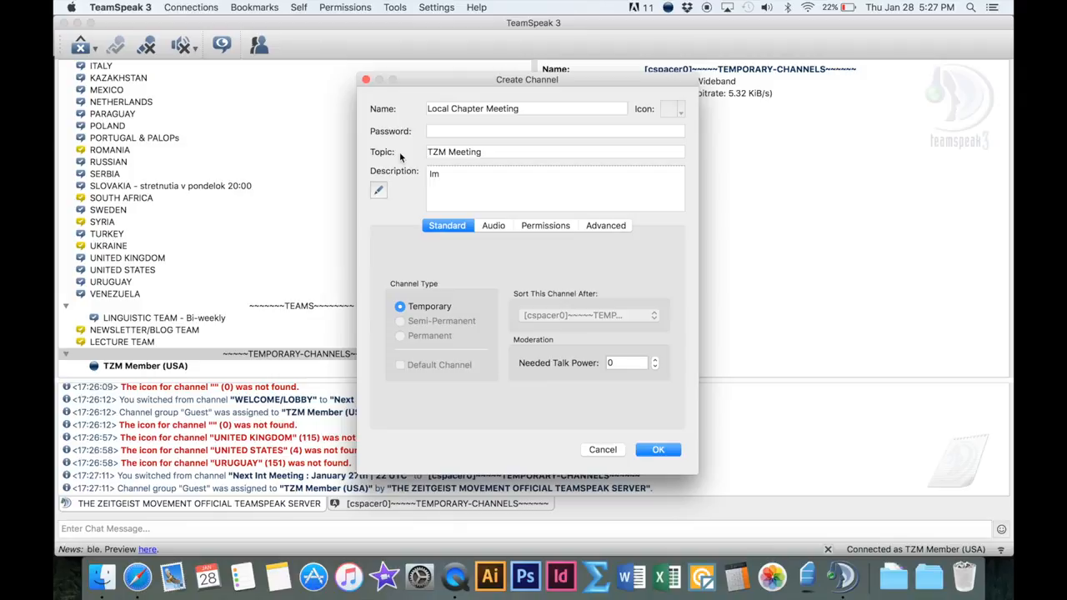
text(portant TZ)
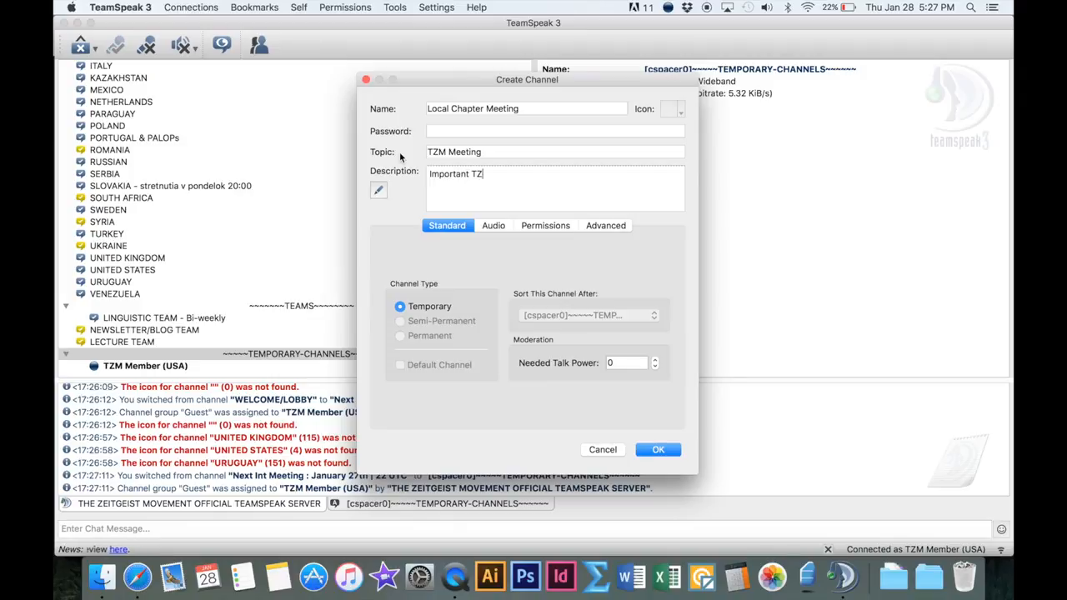
text(M Stuff)
click(658, 451)
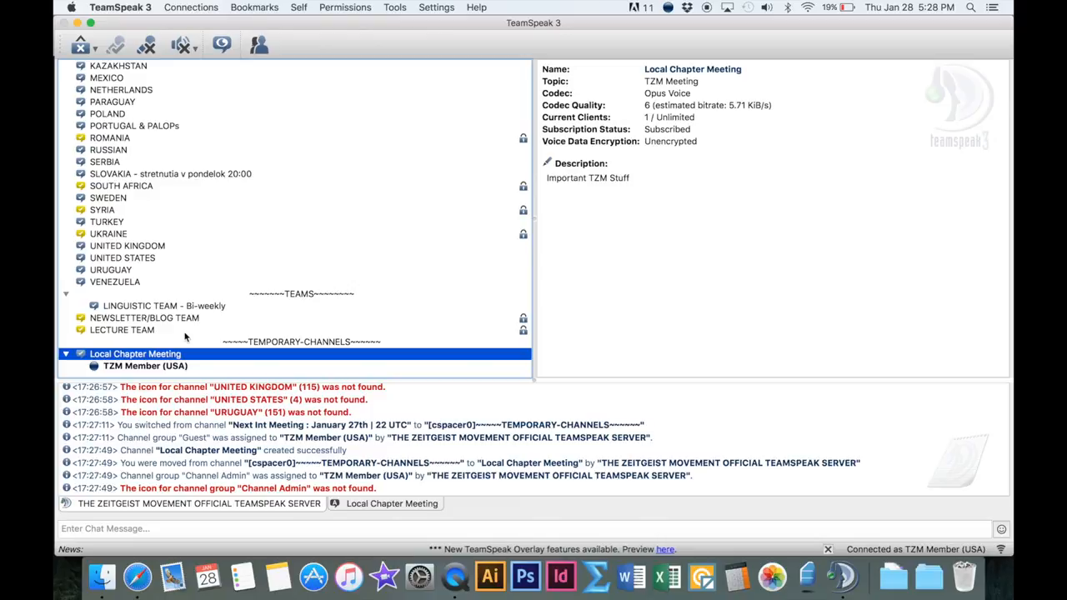
Delete the Local Chapter Meeting channel, confirming the removal, and dismiss the talk power notice
right_click(141, 356)
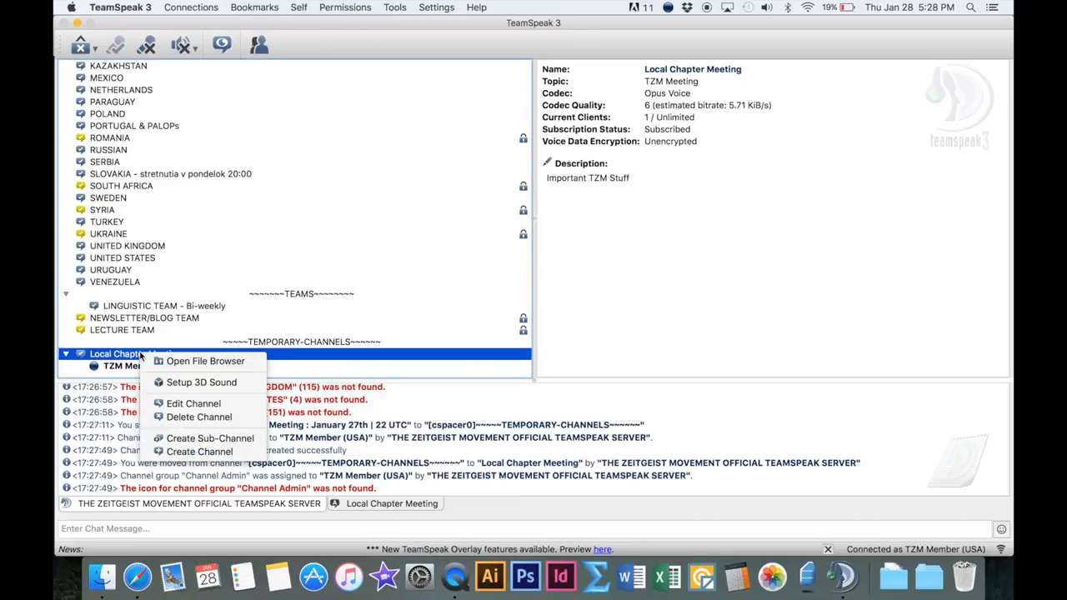
click(187, 417)
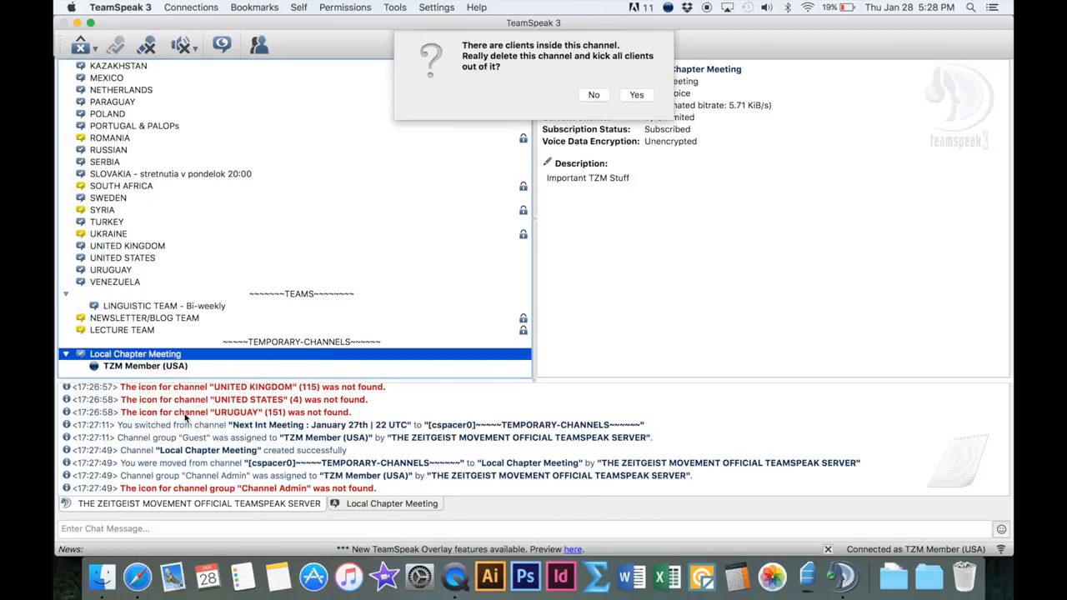
click(638, 95)
click(646, 136)
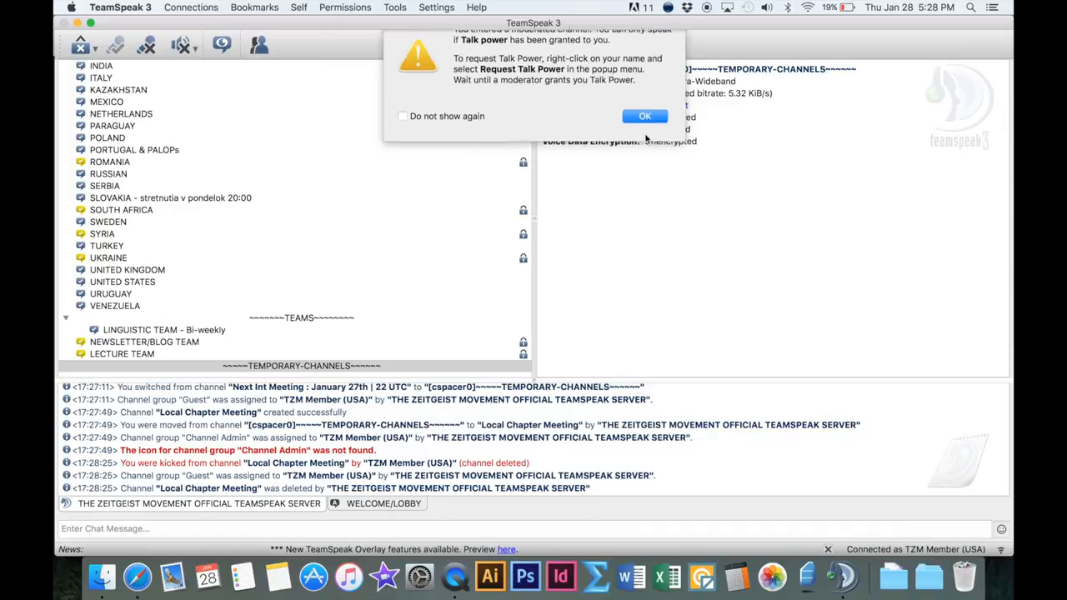
Toggle your away status on while viewing the top of the channel list
scroll(311, 276, up, 10)
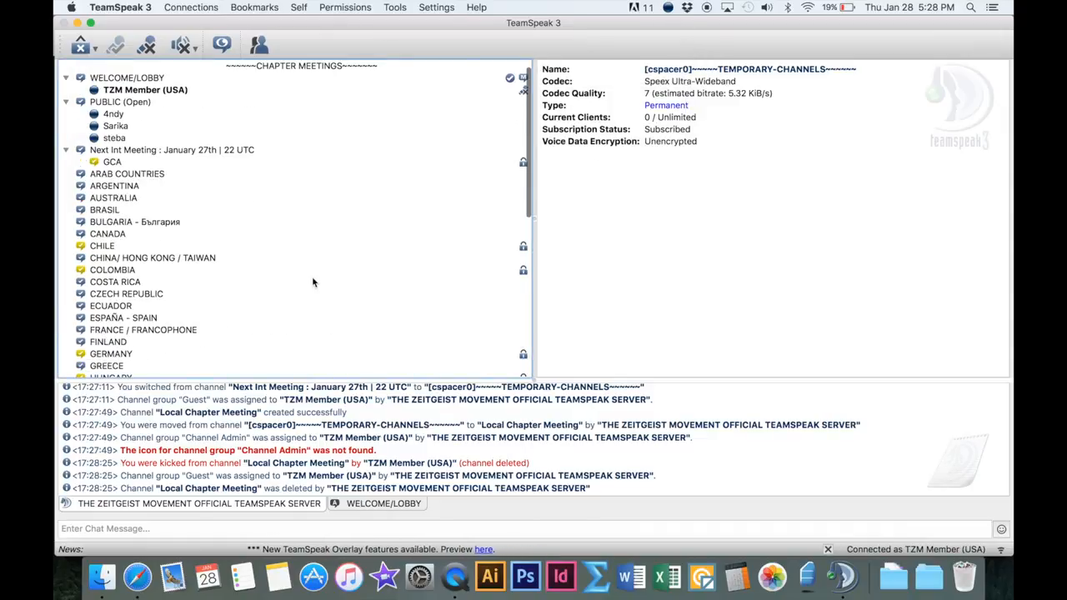
scroll(312, 282, up, 1)
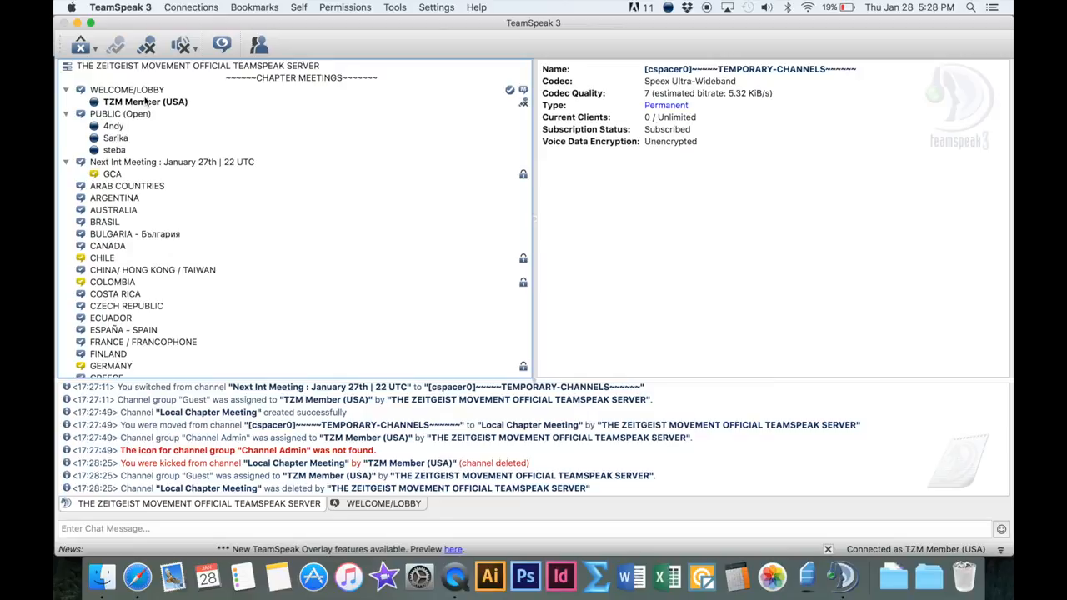
click(81, 47)
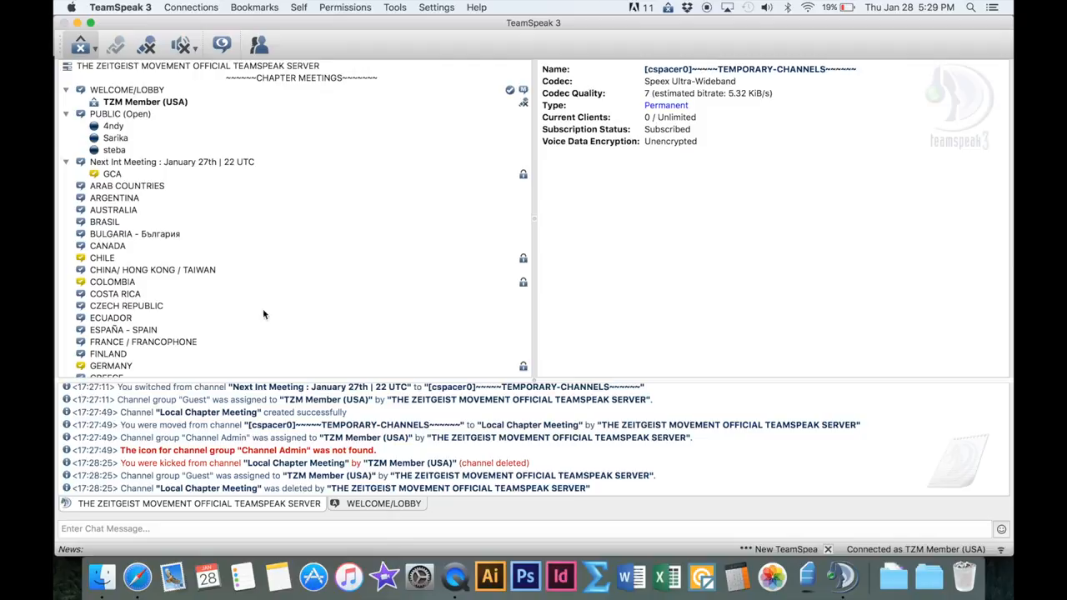
Send the chat message My Message in the WELCOME/LOBBY channel chat
click(411, 506)
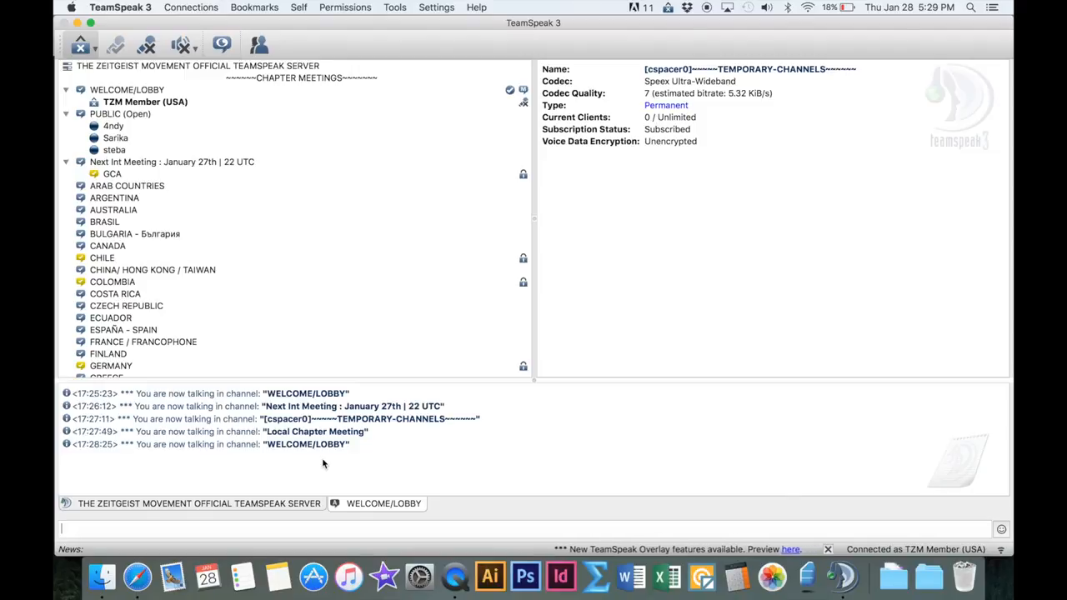
text(My Messa)
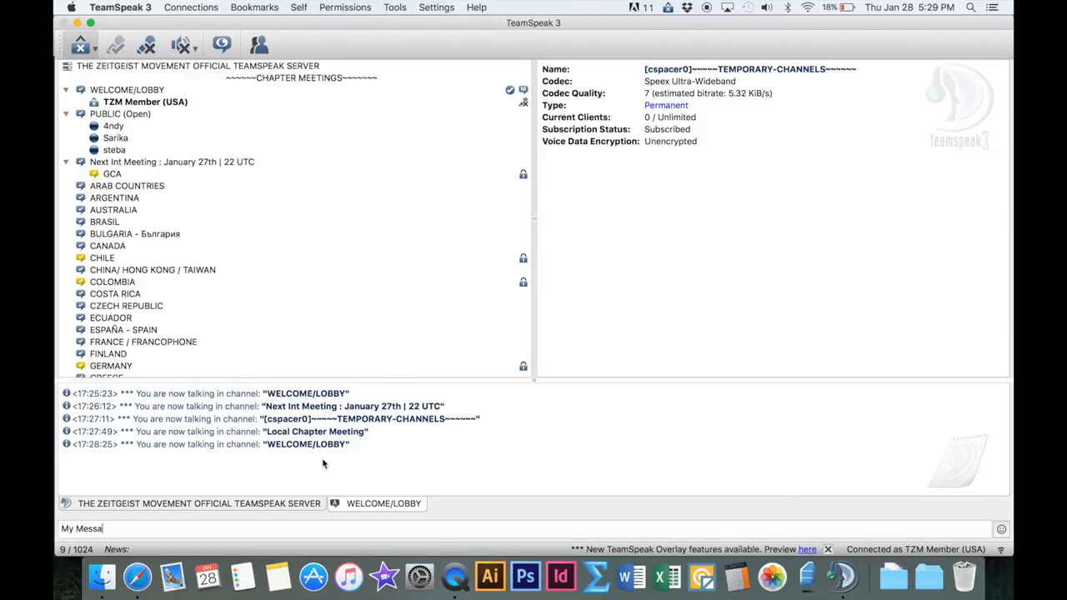
text(ge)
key(Return)
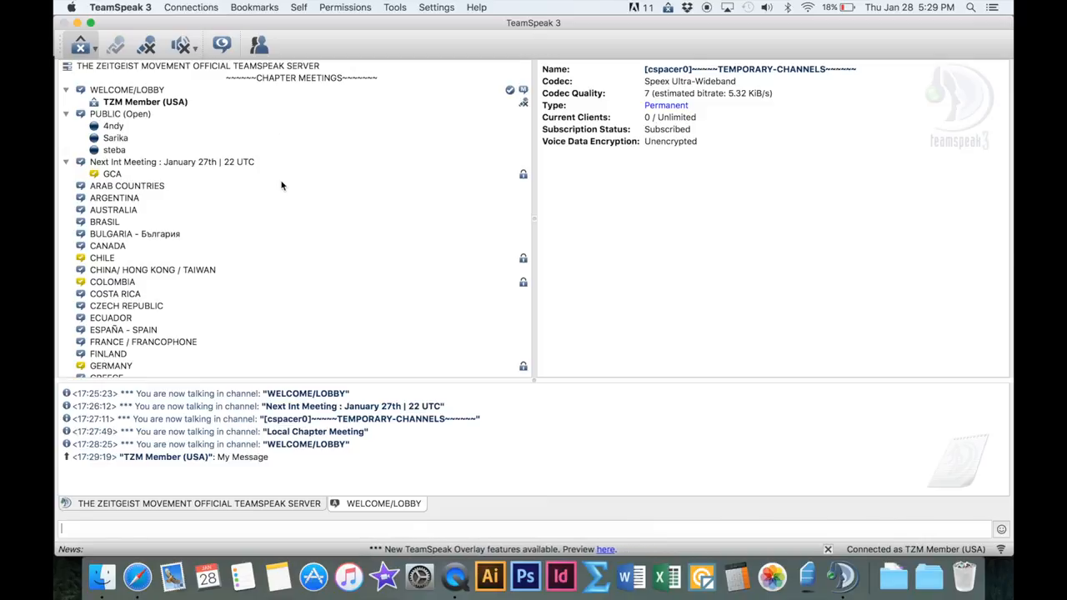
Review the Zeitgeist Movement server bookmark's label, address, nickname and saved password, and close the bookmarks manager
scroll(282, 185, down, 10)
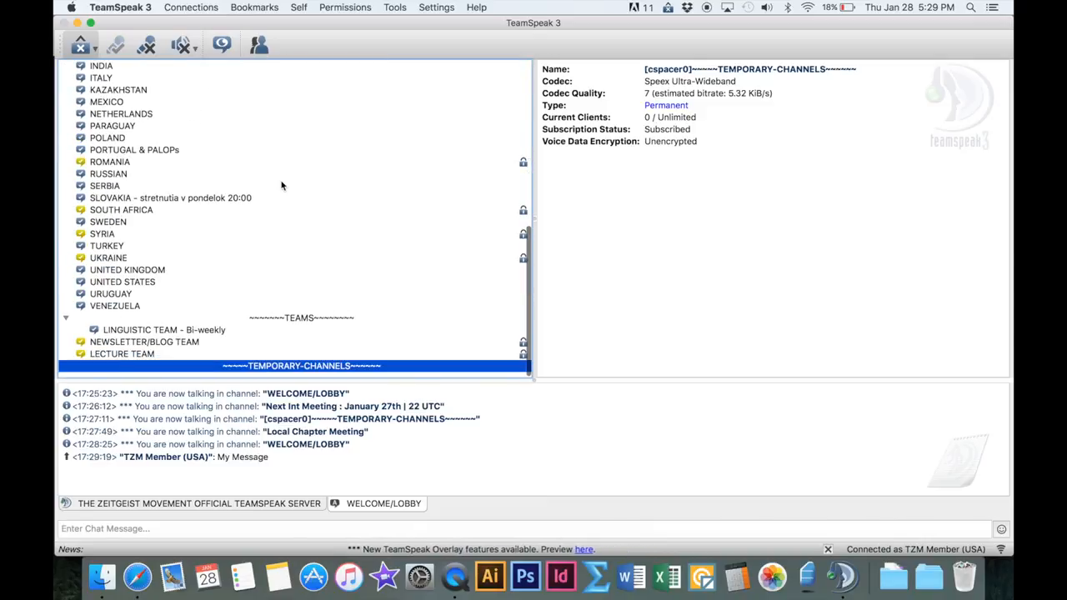
scroll(282, 185, up, 10)
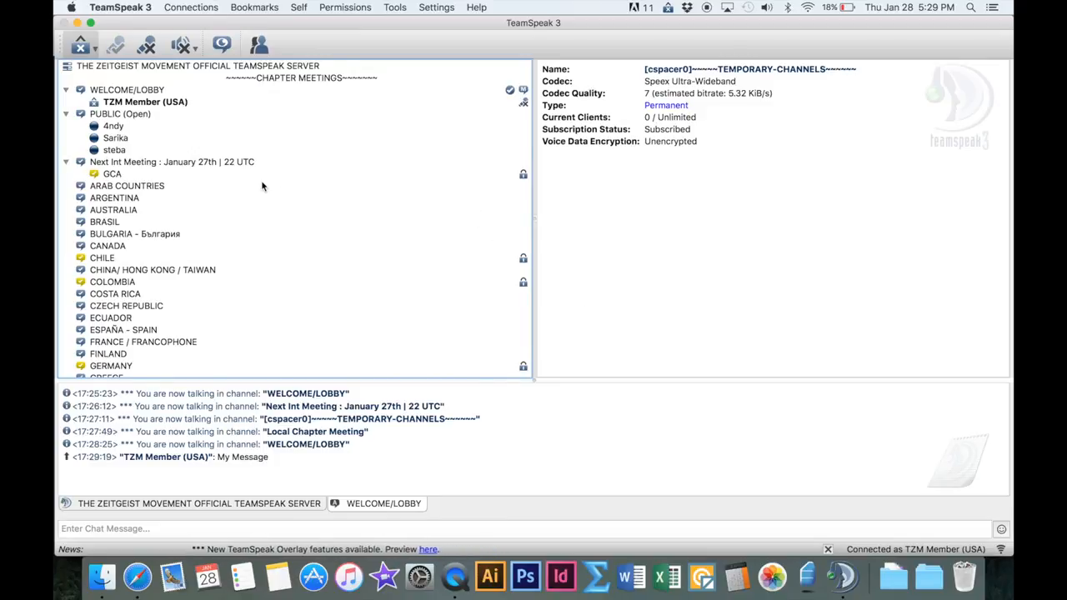
click(271, 9)
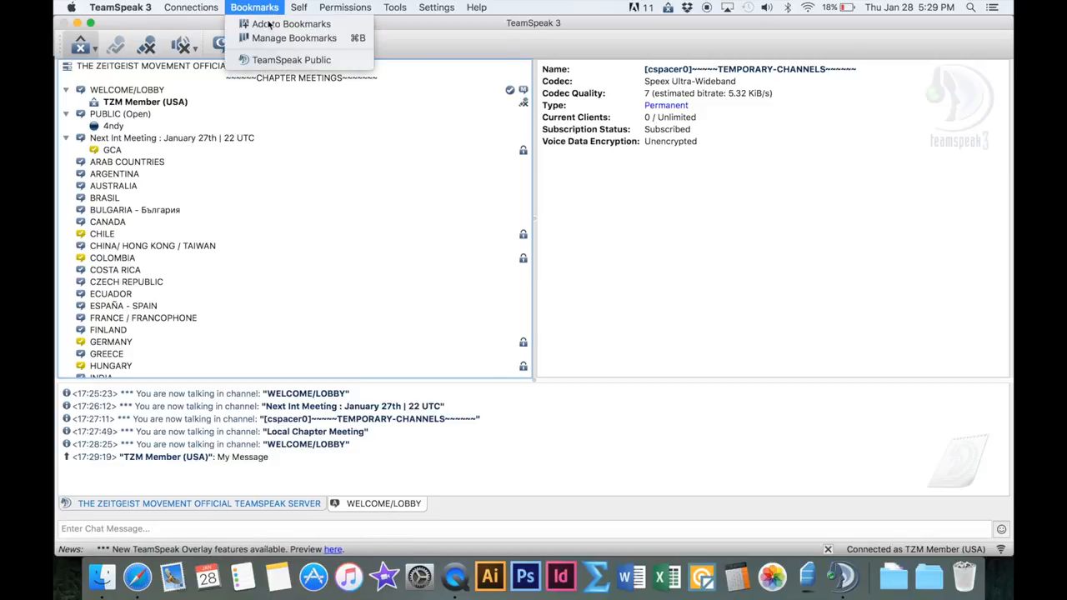
click(291, 24)
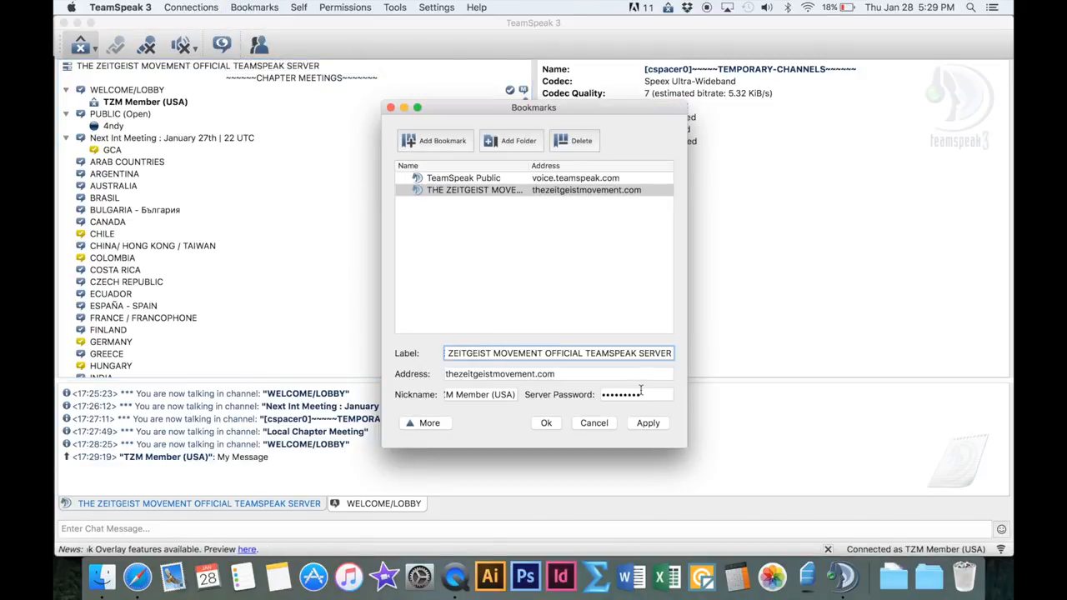
drag(456, 397, 520, 394)
triple_click(483, 394)
click(481, 394)
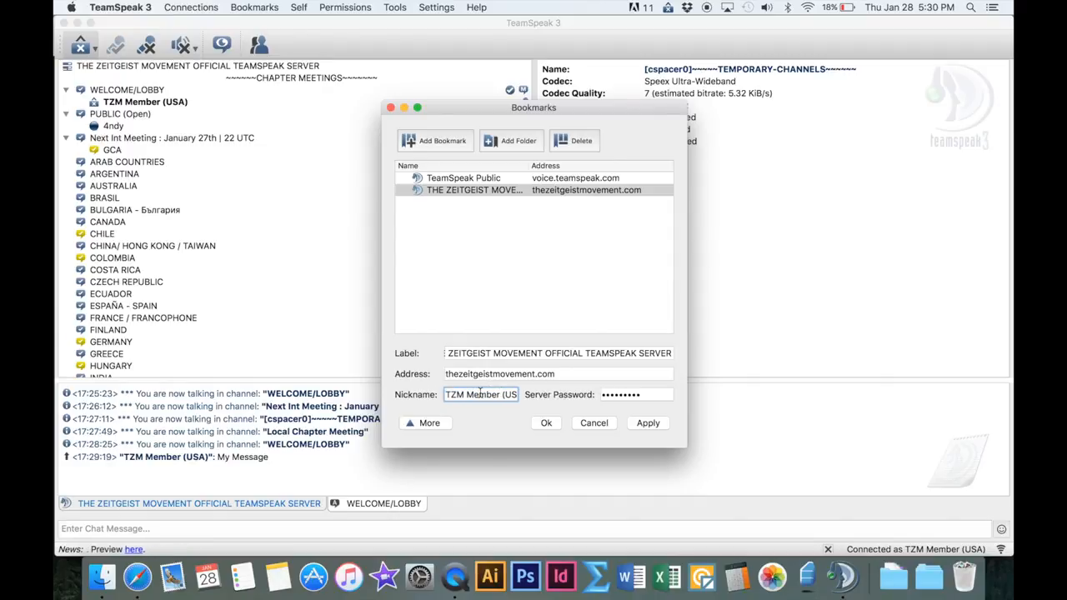
click(547, 424)
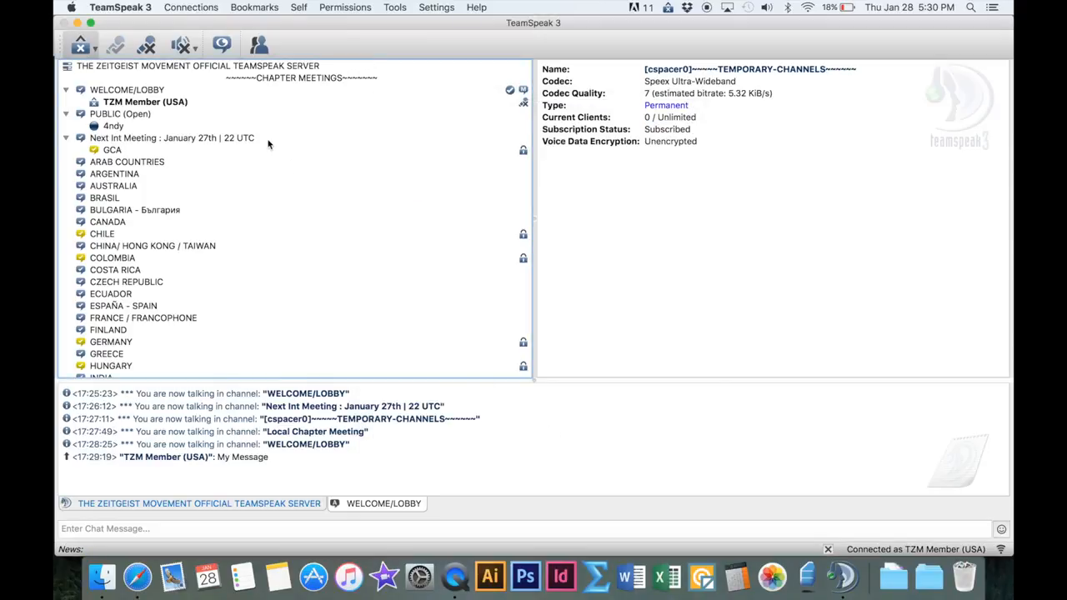
Disconnect from the server and quit the TeamSpeak 3 client
click(191, 8)
click(192, 39)
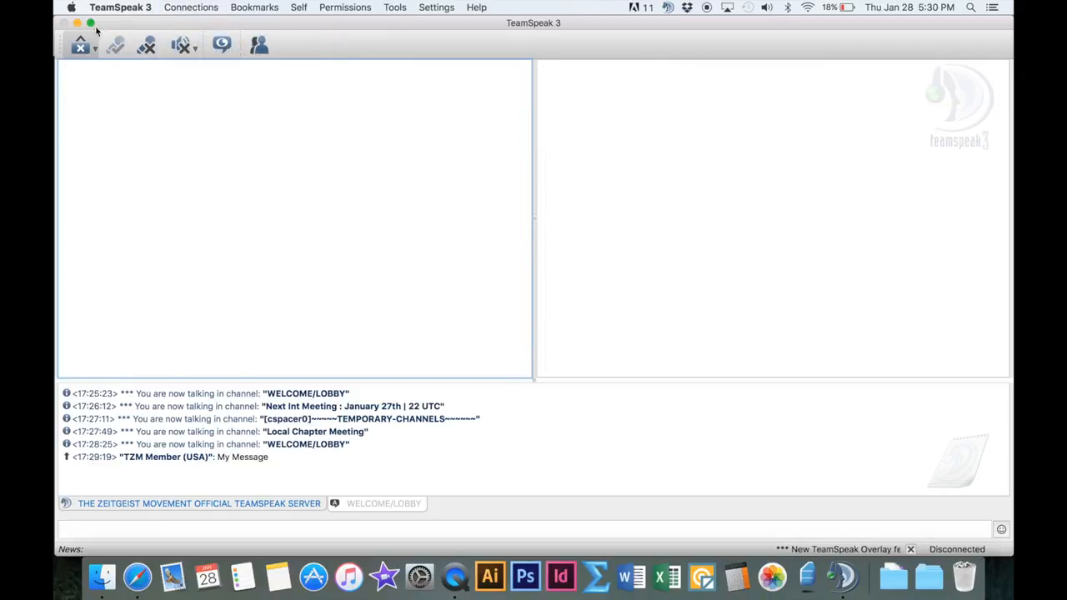
right_click(844, 577)
click(845, 534)
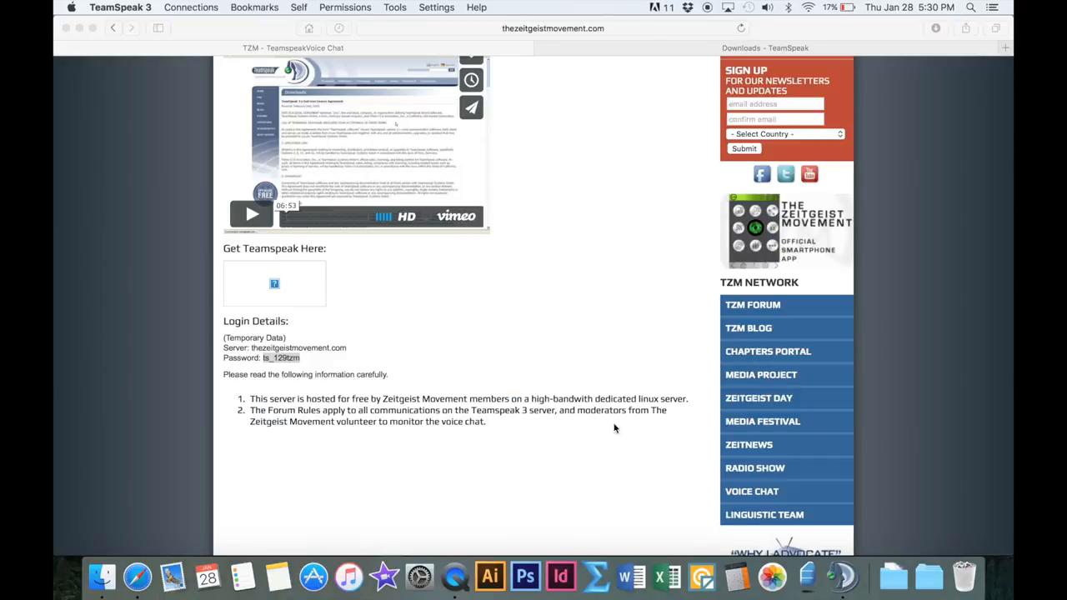
Relaunch TeamSpeak 3 Client from Applications and close the new features window
click(103, 576)
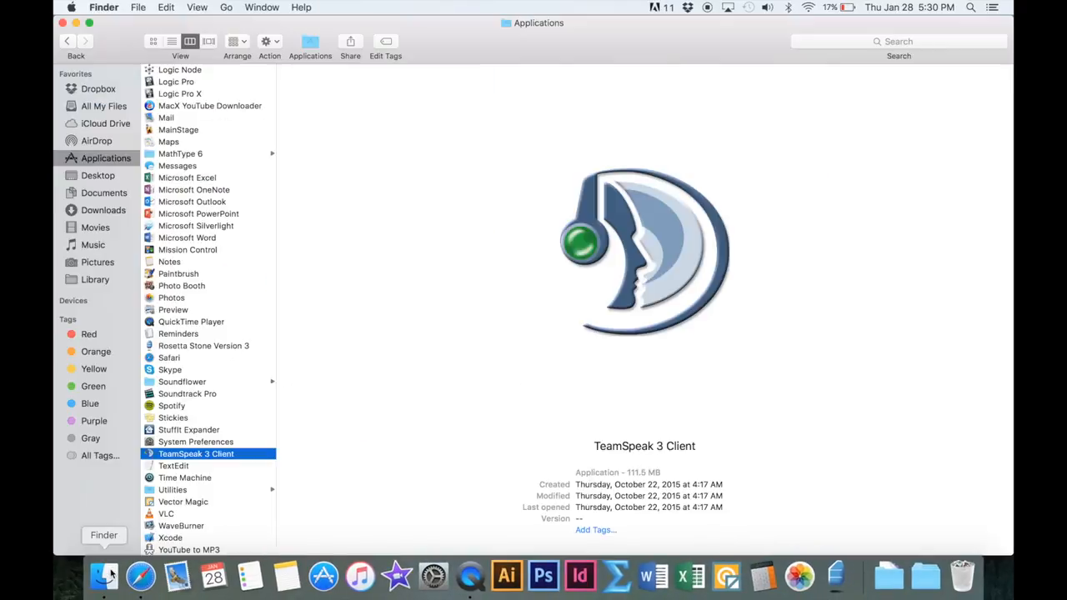
double_click(148, 454)
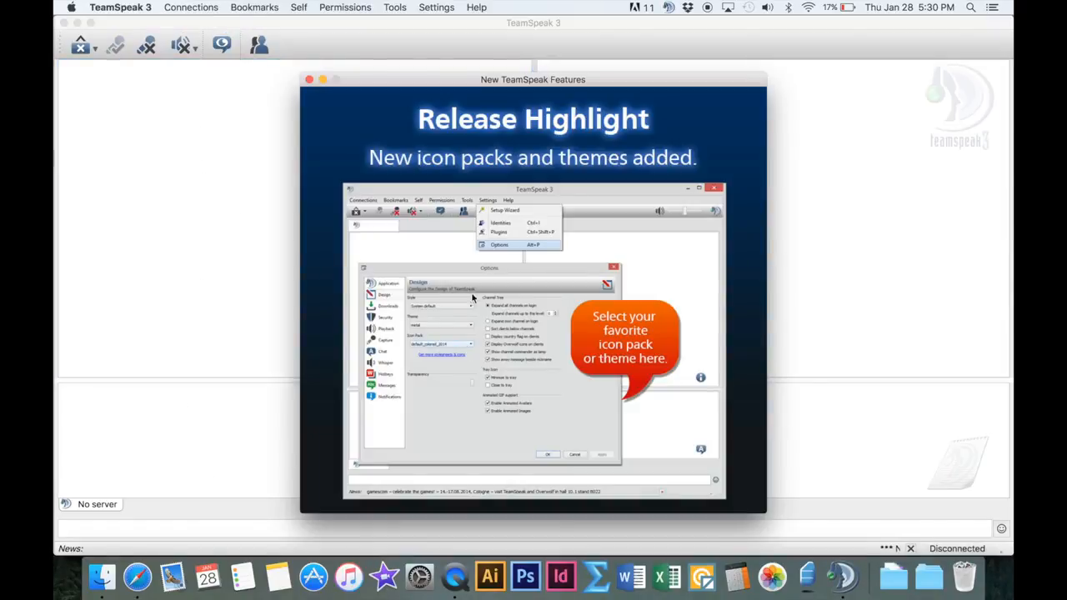
click(309, 80)
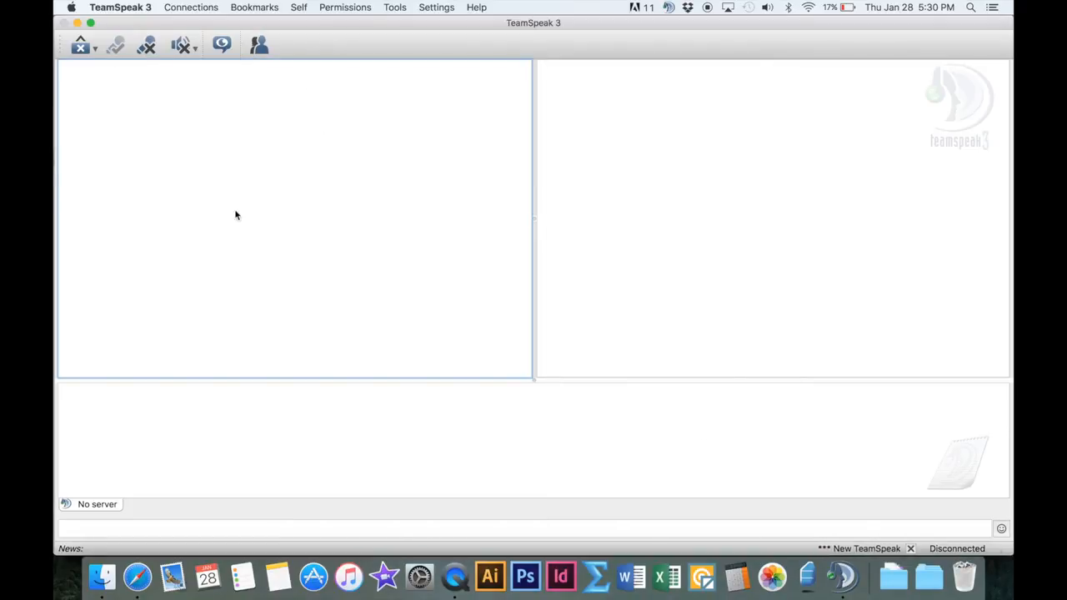
Connect to THE ZEITGEIST MOVEMENT OFFICIAL TEAMSPEAK SERVER through its bookmark and dismiss the READ ME notice
click(263, 7)
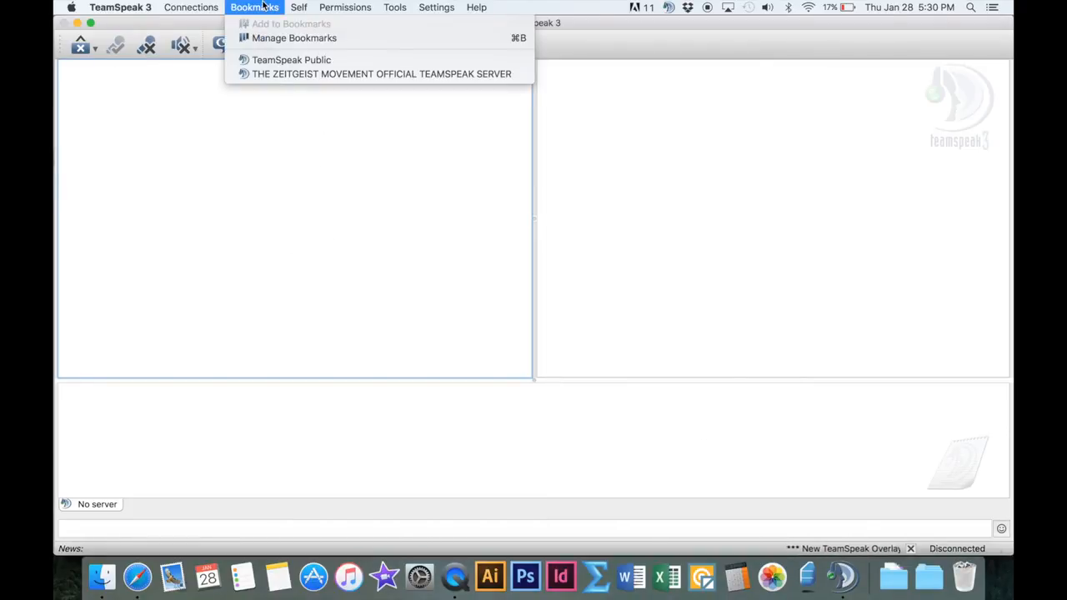
click(367, 75)
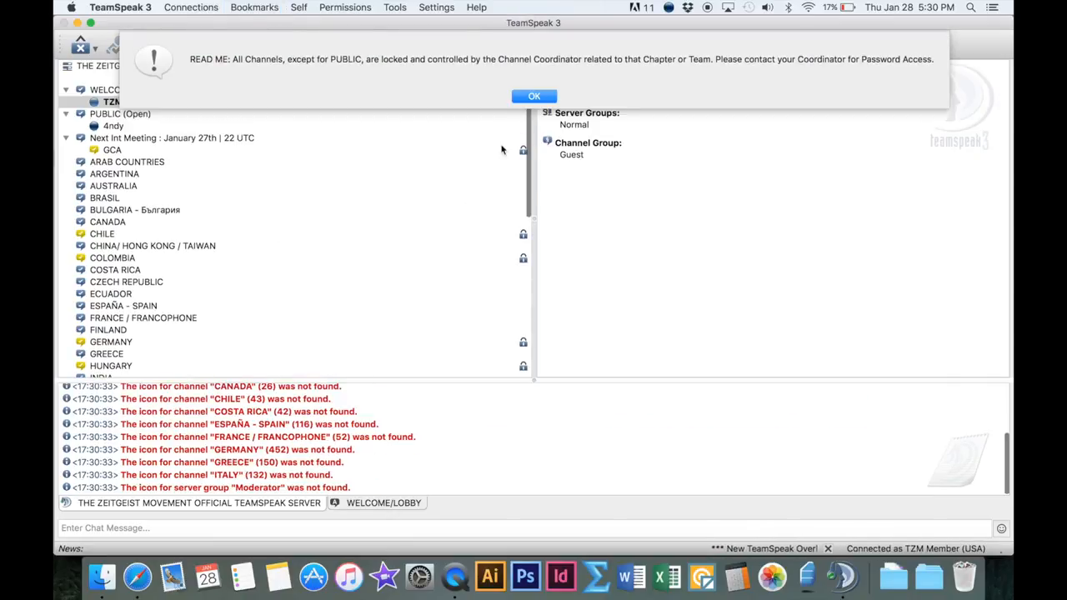
key(Return)
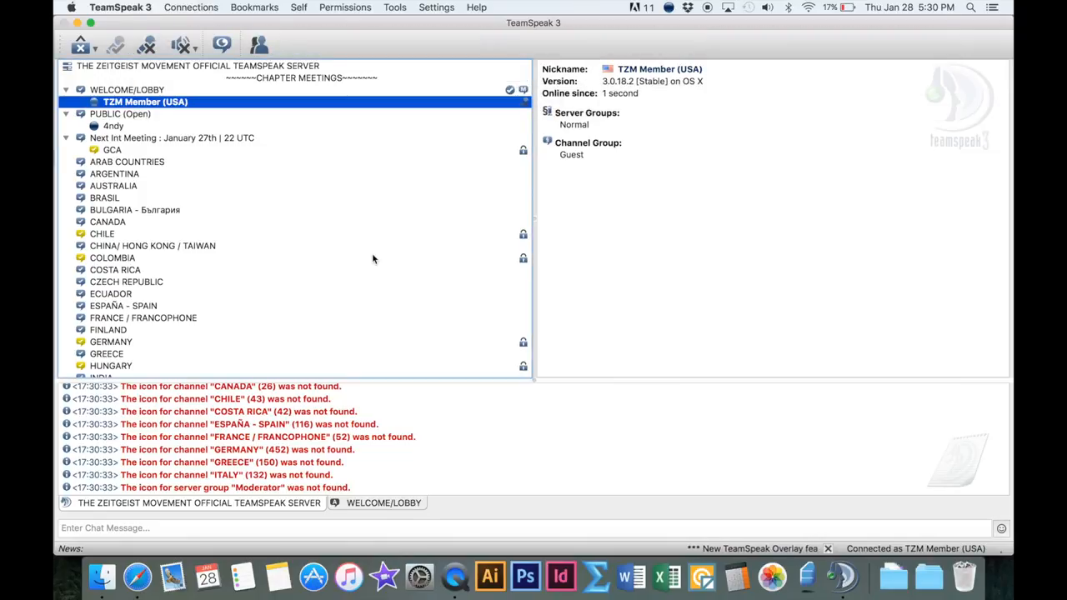